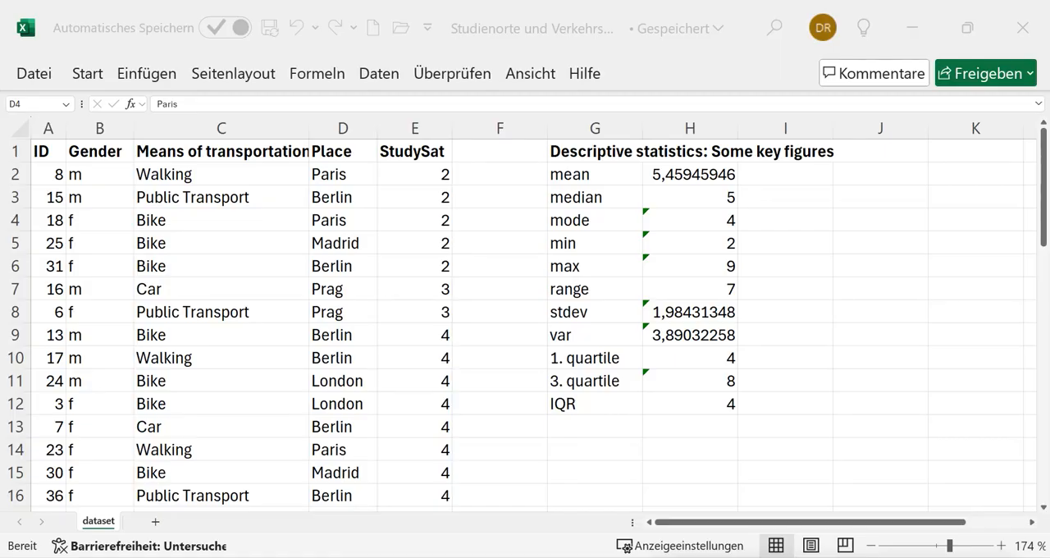
Create a PivotTable from the dataset range A1:E38 on a new worksheet
left_click(277, 267)
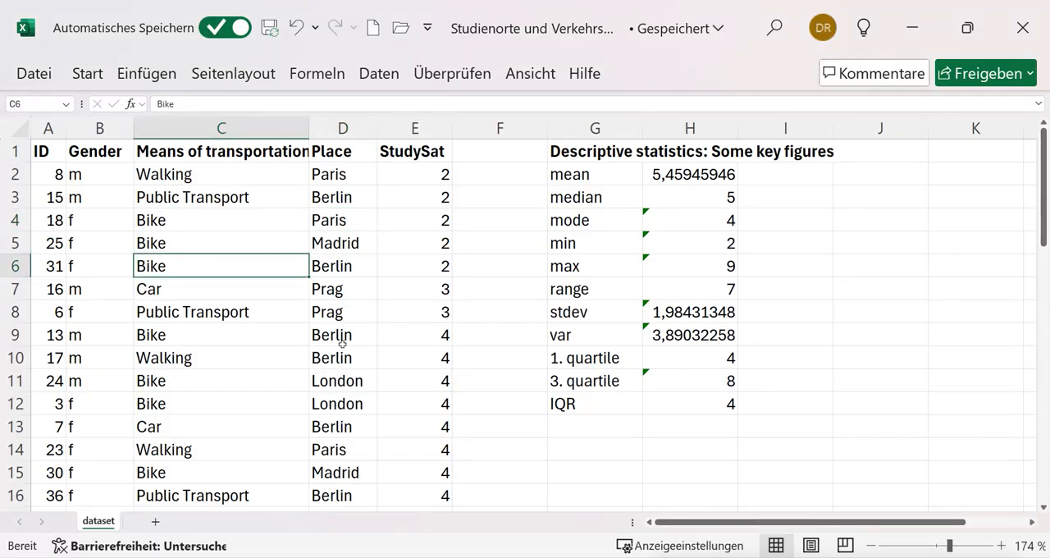
left_click(161, 74)
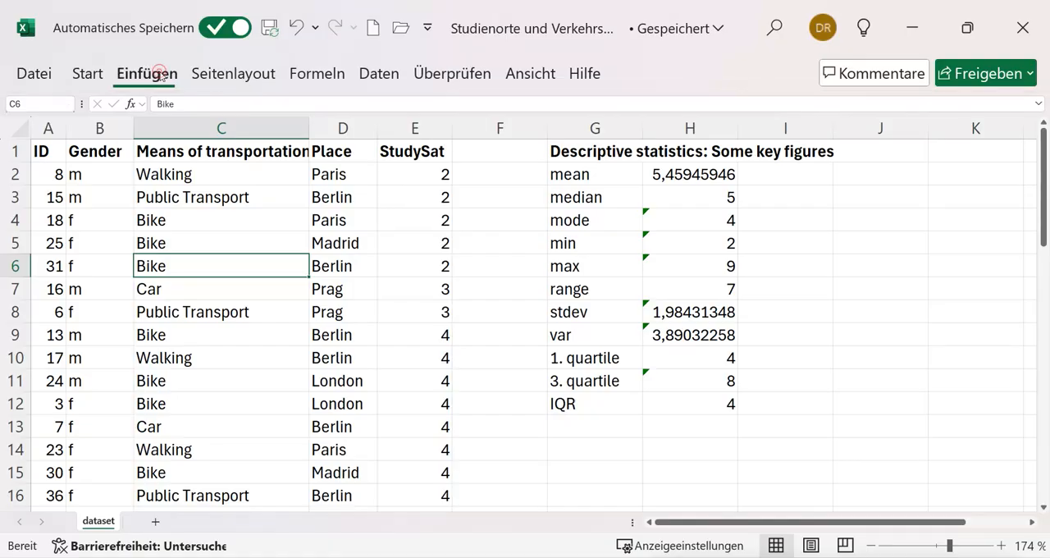
left_click(42, 107)
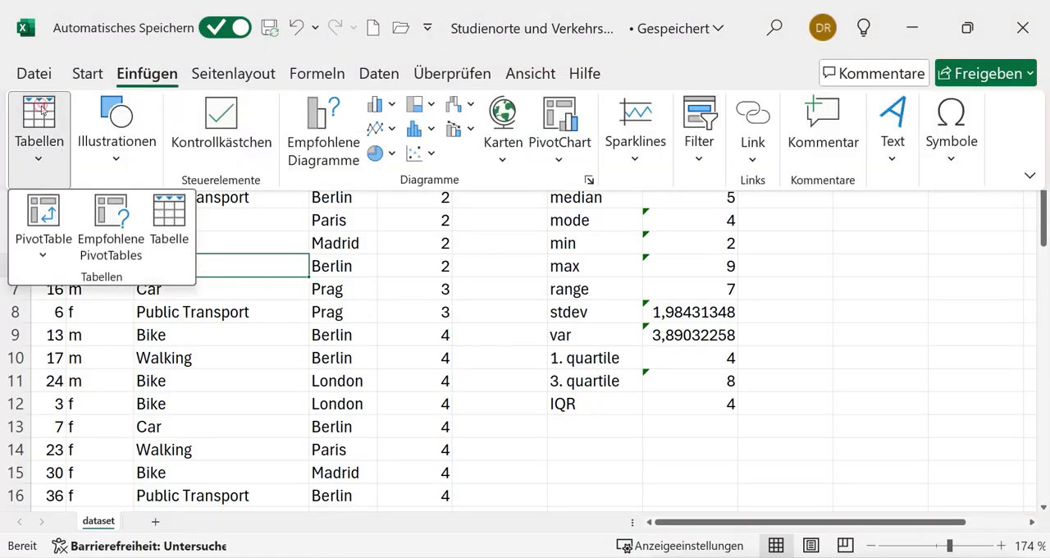
left_click(47, 211)
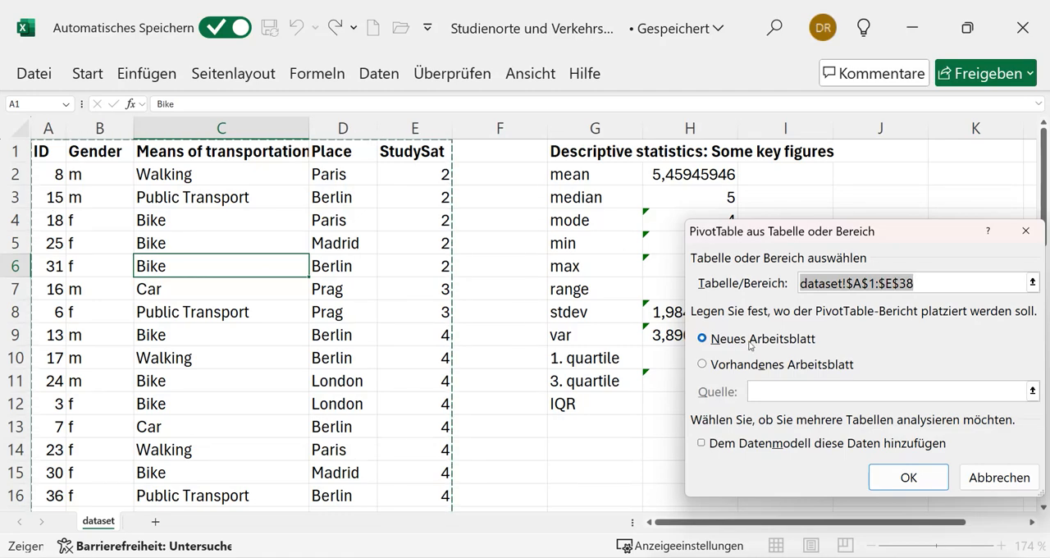
left_click(902, 481)
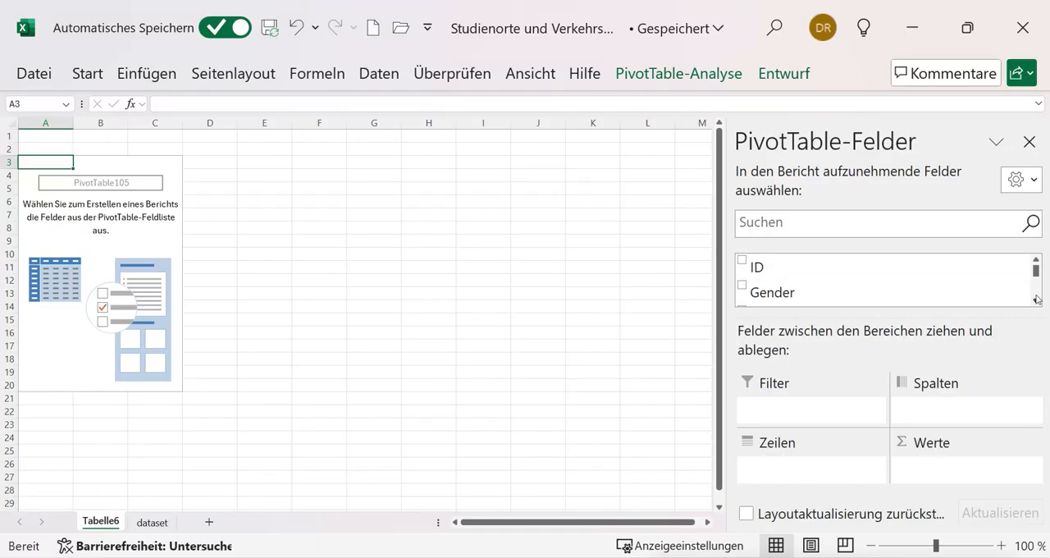
Place the Place field in the pivot table's rows and StudySat in its values as a sum
mouse_move(1036, 269)
left_mouse_down()
mouse_move(1036, 290)
mouse_move(1036, 270)
left_mouse_up()
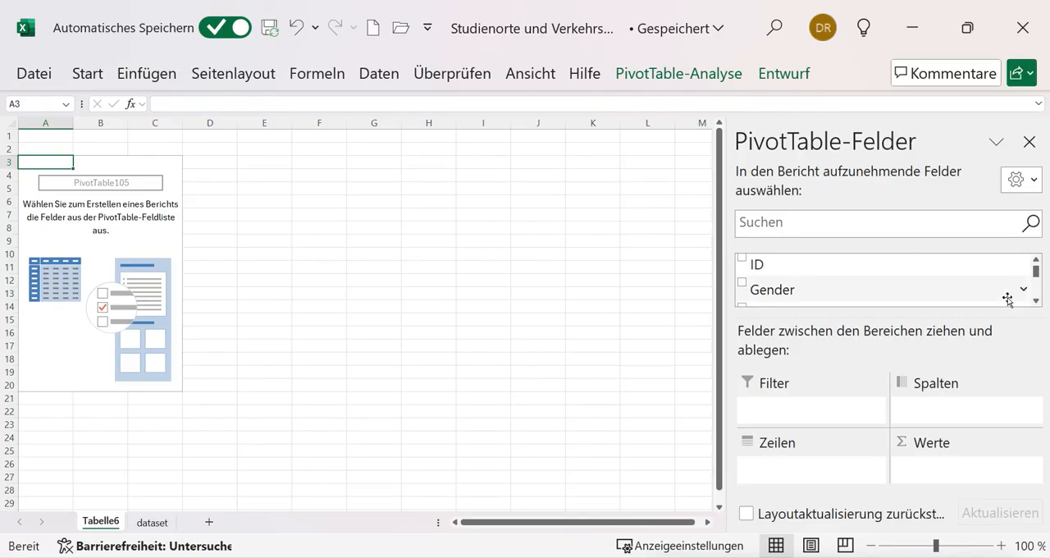
left_click_drag(1035, 277, 1035, 284)
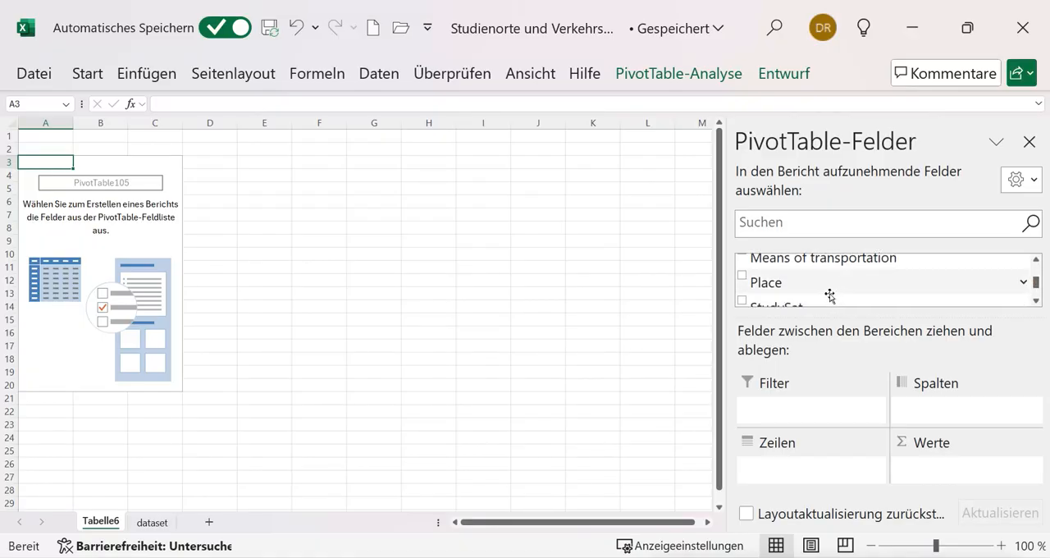
left_click_drag(773, 281, 778, 470)
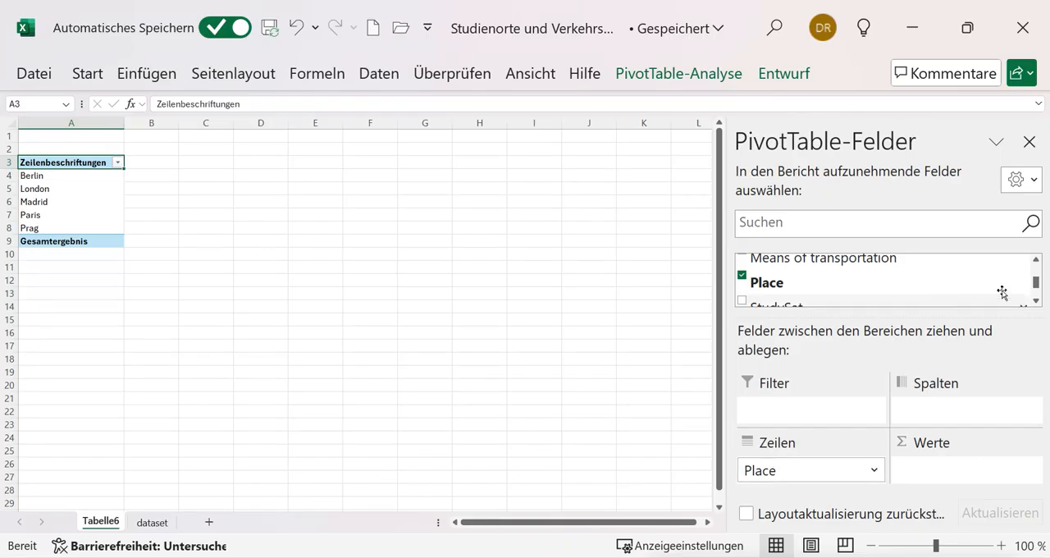
left_click(1036, 299)
left_click(1036, 299)
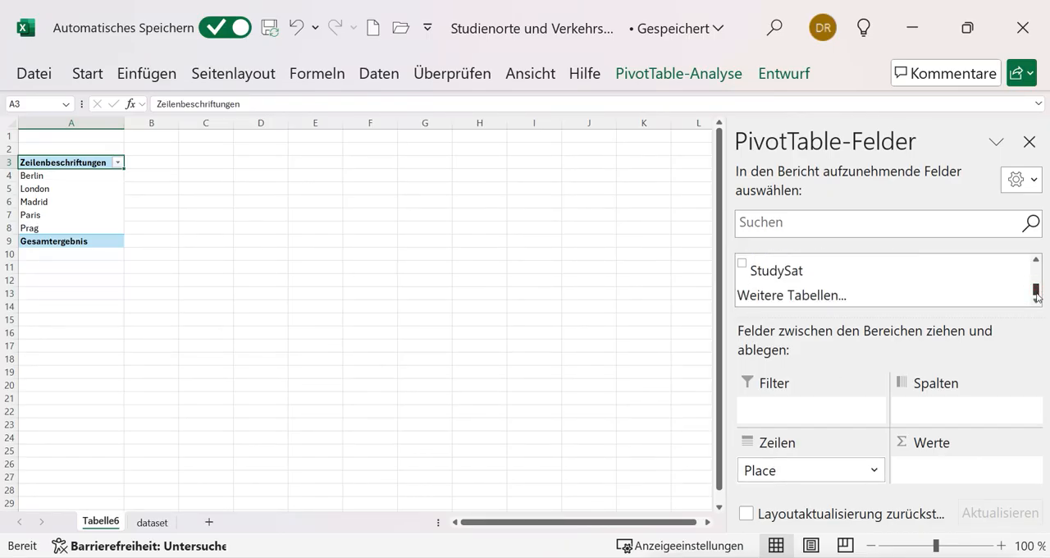
left_click_drag(791, 273, 940, 474)
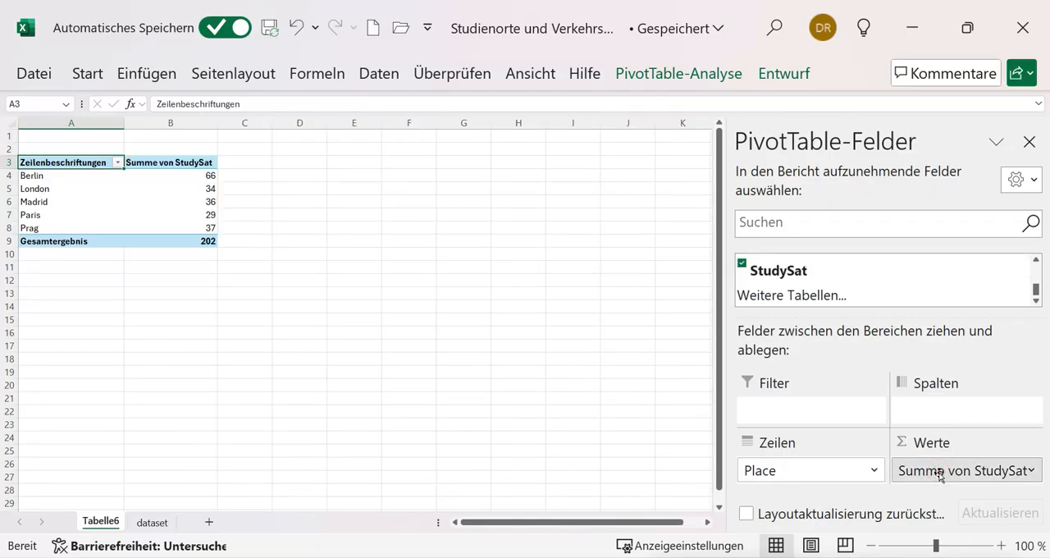
left_click(940, 474)
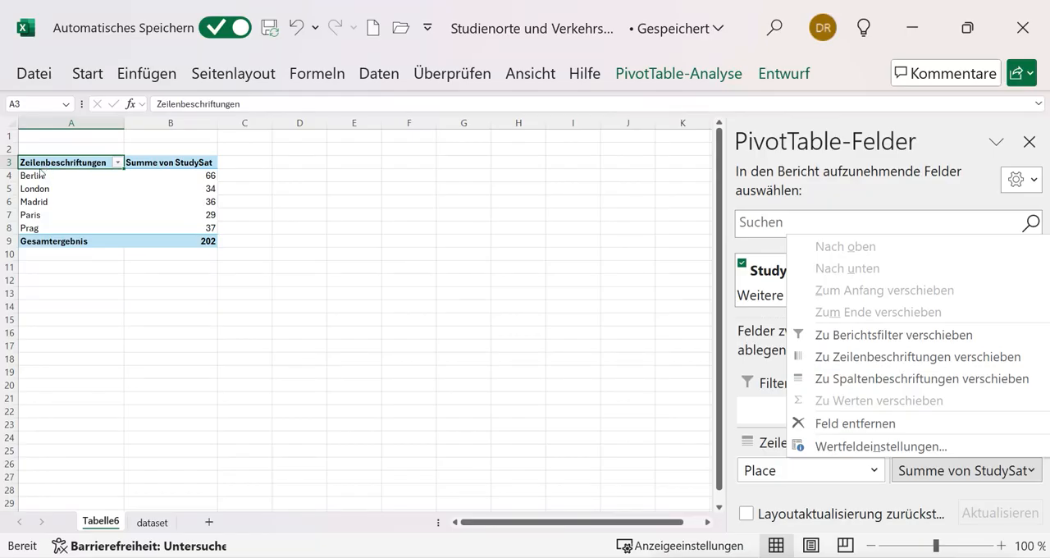
Remove the Place and StudySat fields from the pivot table's rows and values
left_click(951, 548)
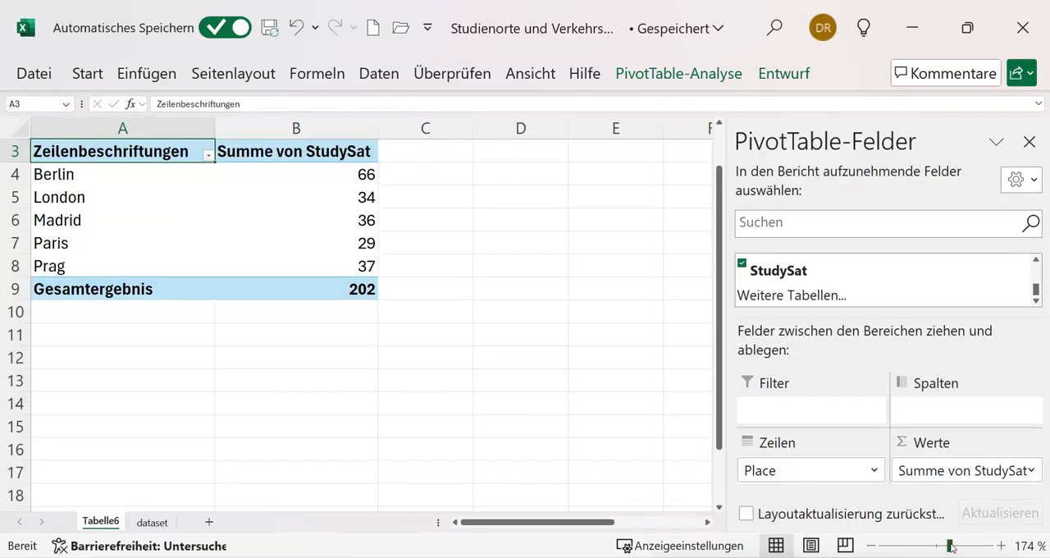
left_click(963, 547)
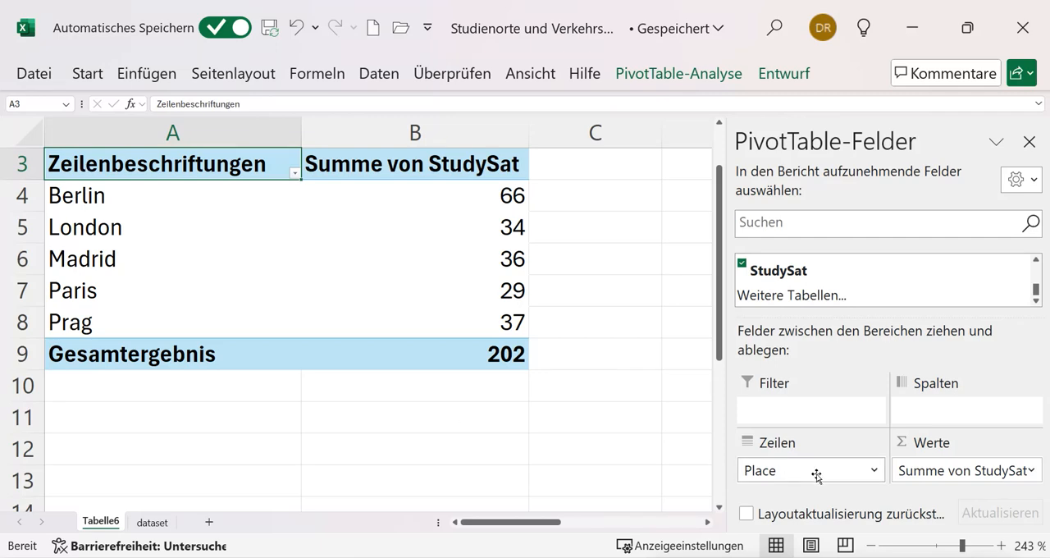
left_click_drag(823, 470, 637, 458)
left_click_drag(943, 471, 627, 437)
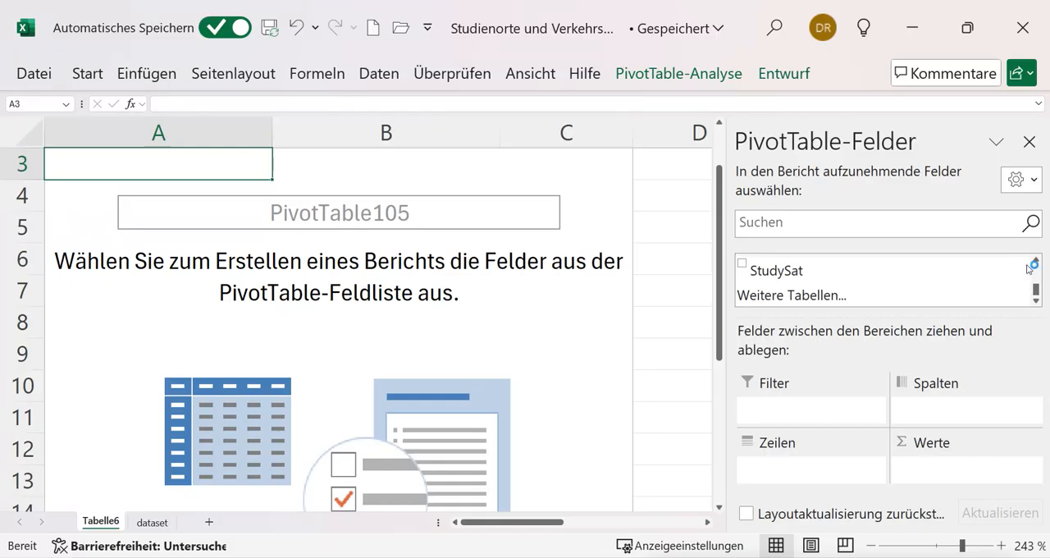
Lay out the empty pivot table with Place as rows and StudySat as summed values
scroll(1035, 289, "up", 1)
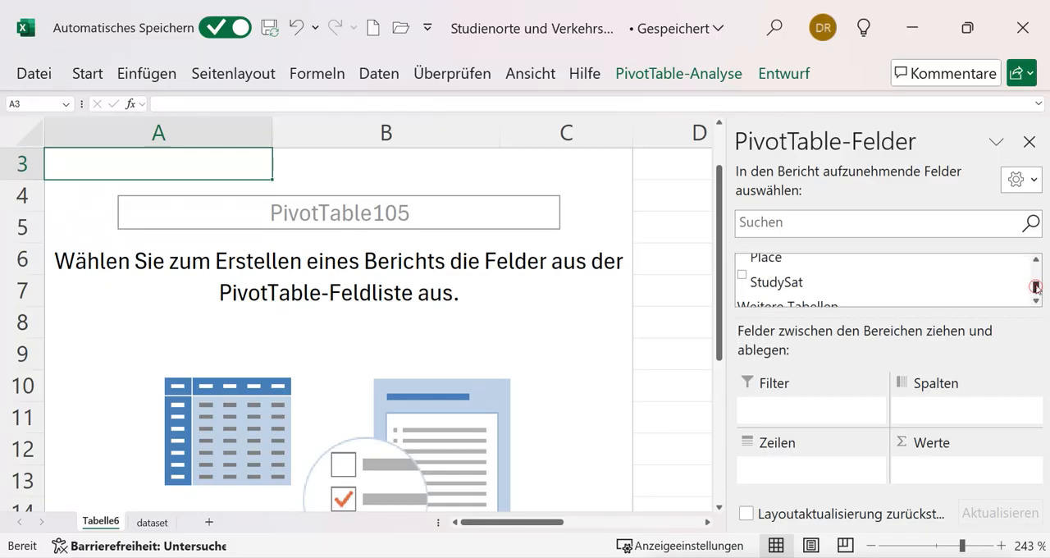
left_click_drag(796, 276, 800, 471)
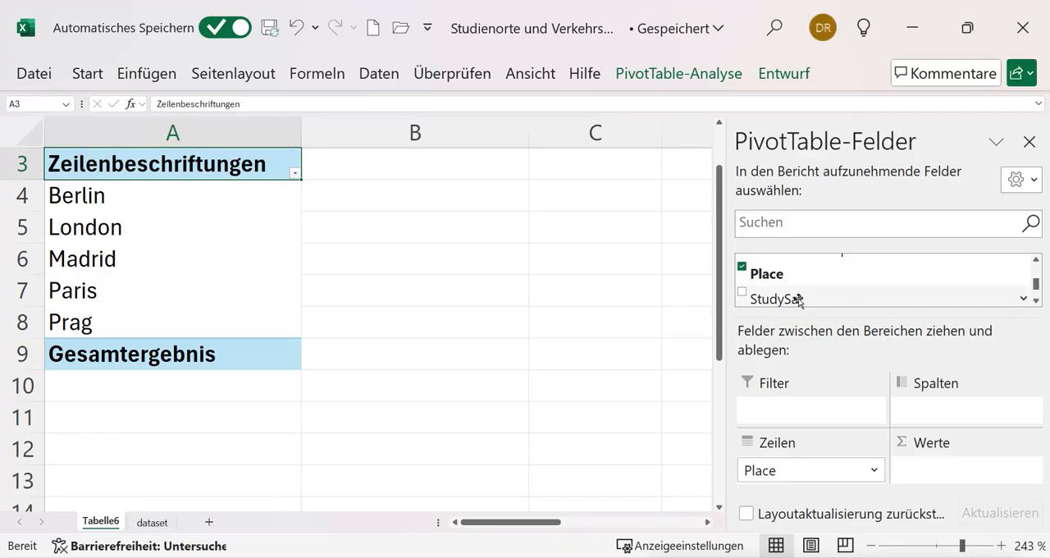
left_click_drag(798, 299, 928, 467)
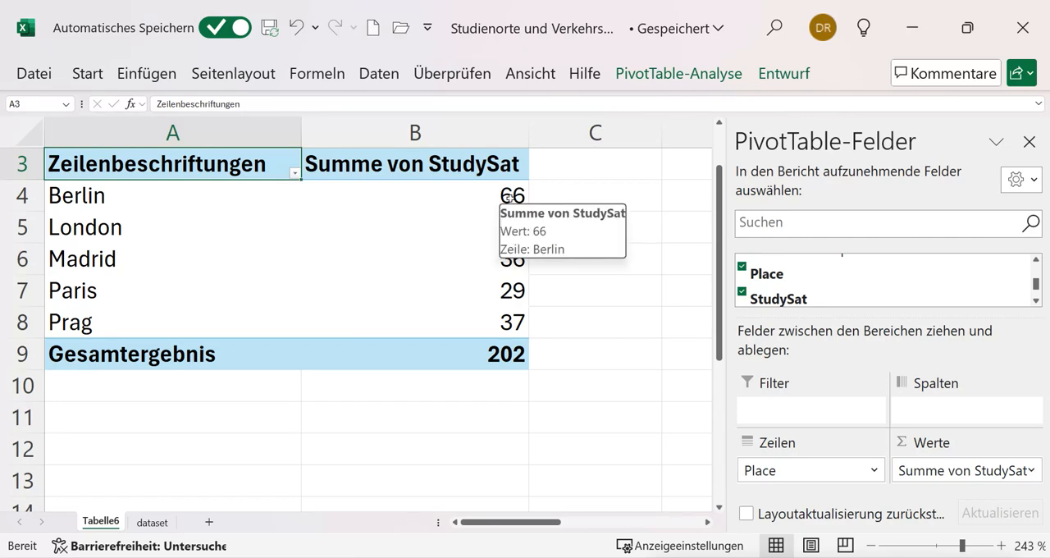
Change the StudySat value field to be summarized by mean (Mittelwert) instead of sum
mouse_move(518, 199)
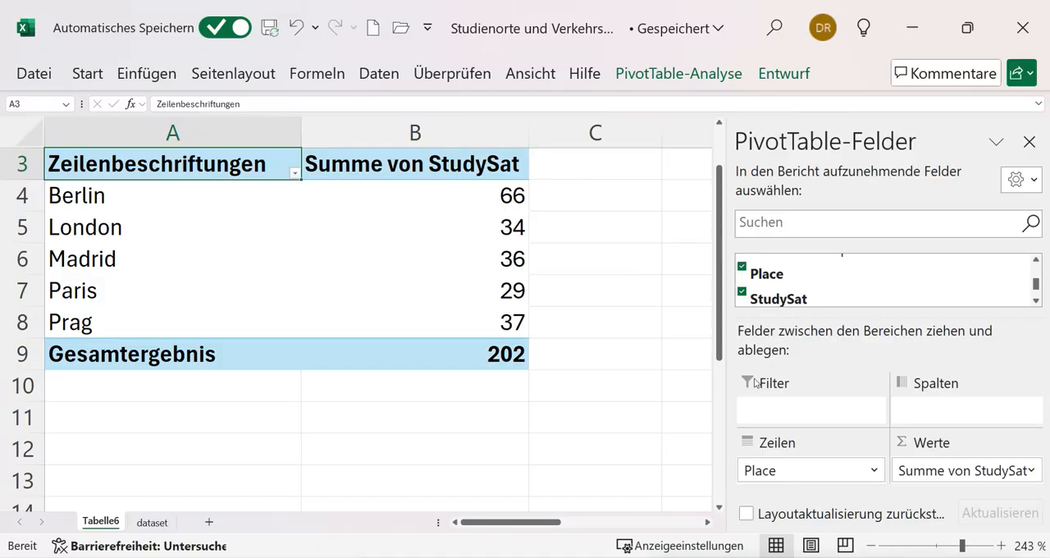
left_click(1033, 471)
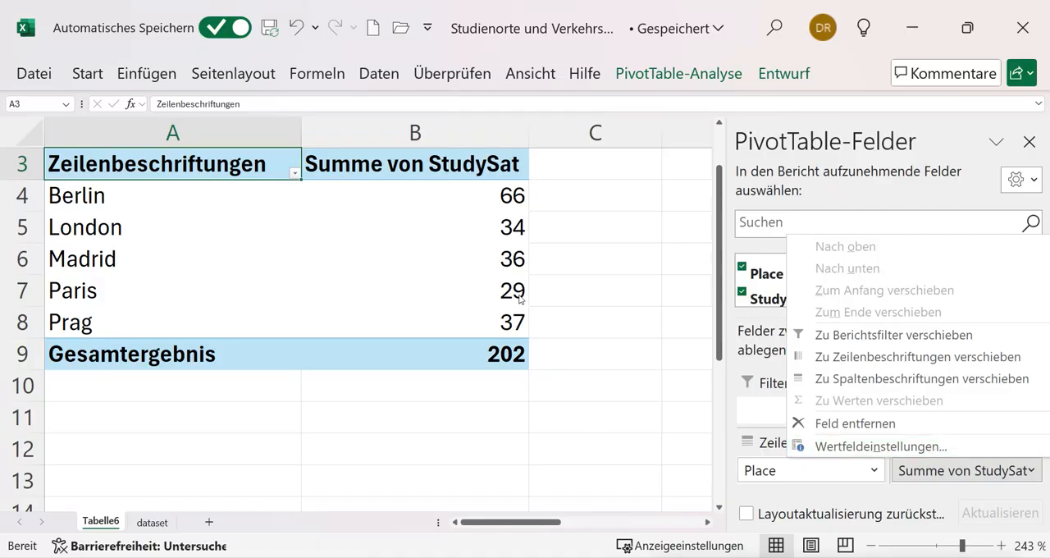
right_click(510, 253)
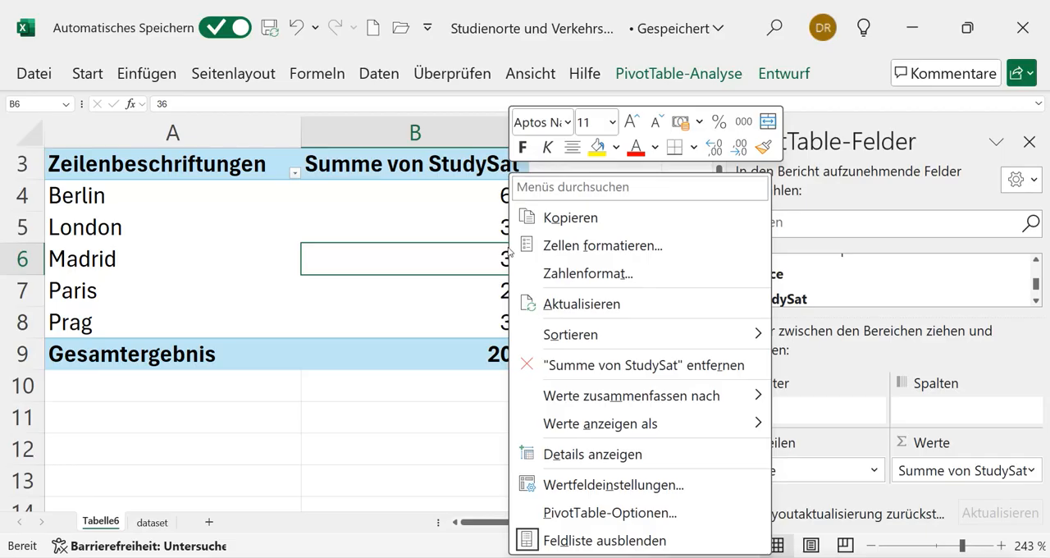
left_click(587, 484)
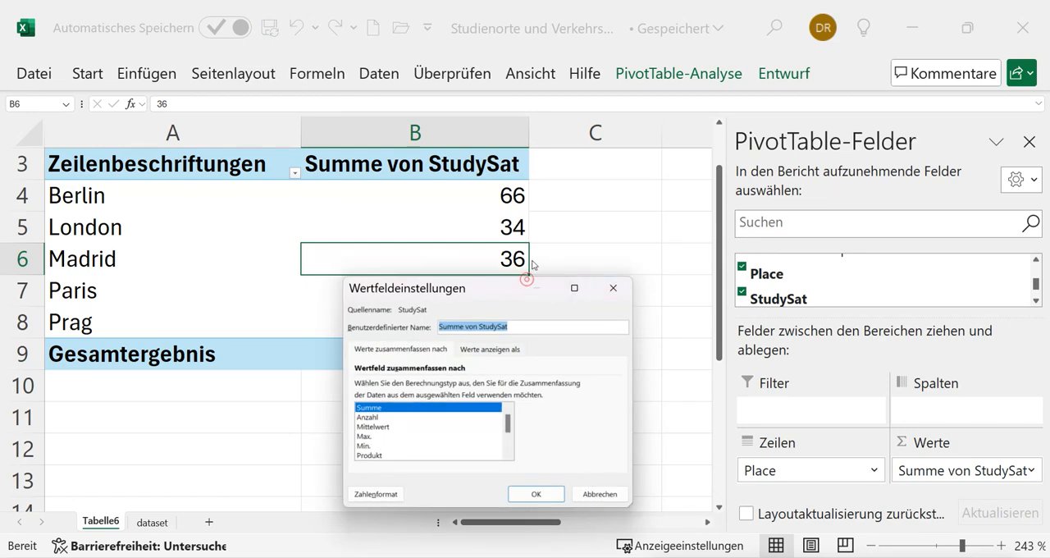
left_click(371, 427)
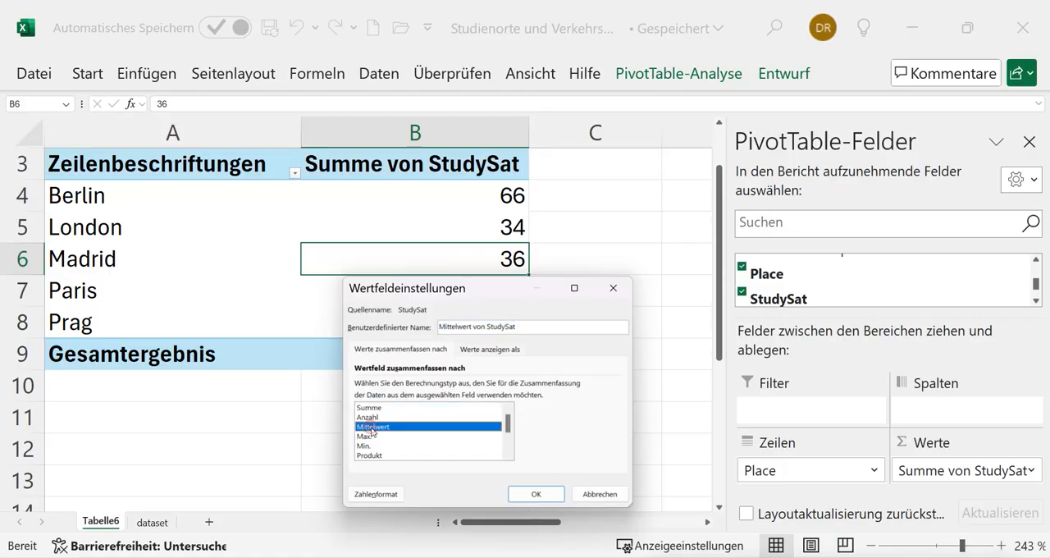
left_click(536, 495)
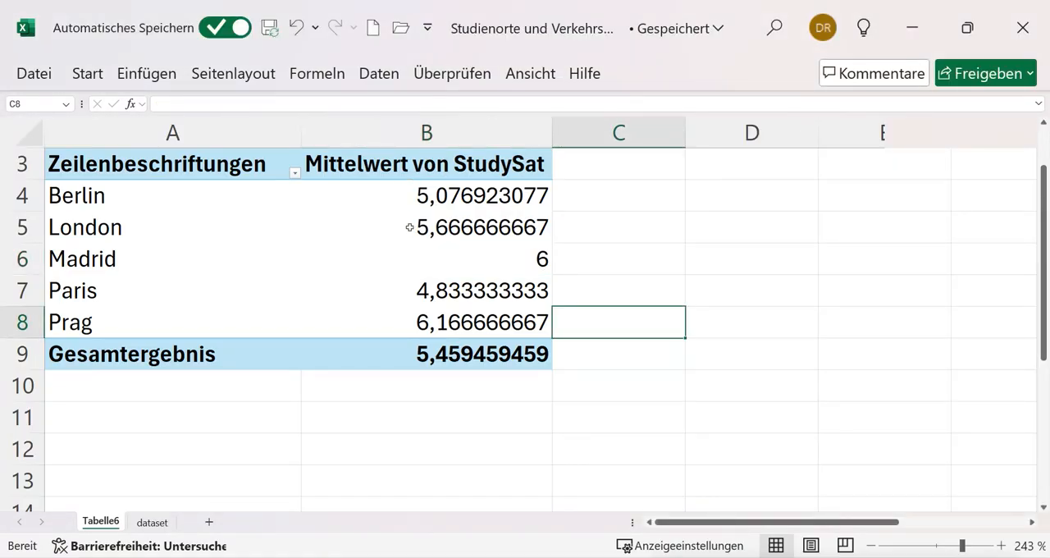
Format the StudySat means and the grand total in B4:B9 as numbers (Zahl) with two decimal places
left_click(348, 195)
left_click_drag(349, 196, 368, 351)
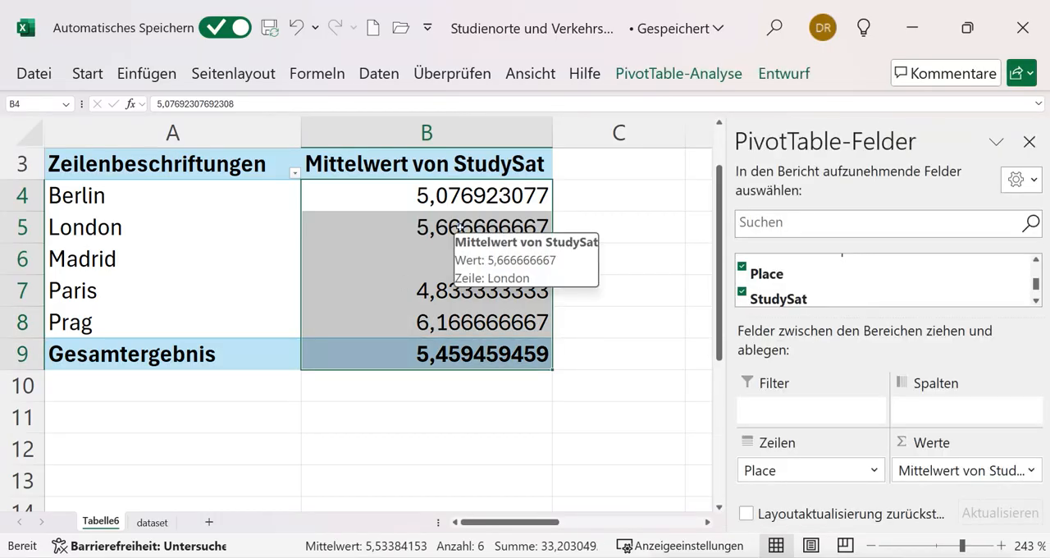
right_click(460, 229)
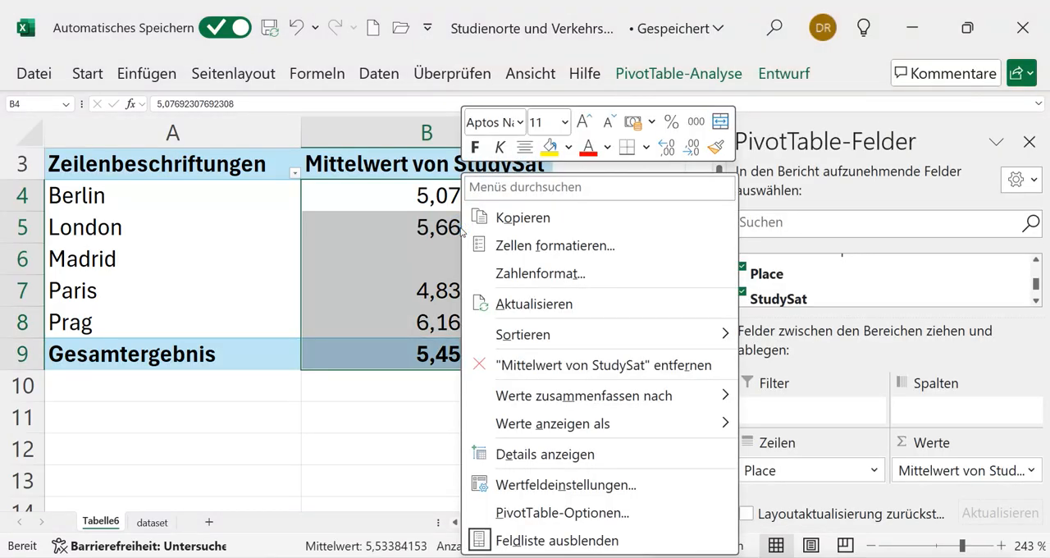
left_click(528, 276)
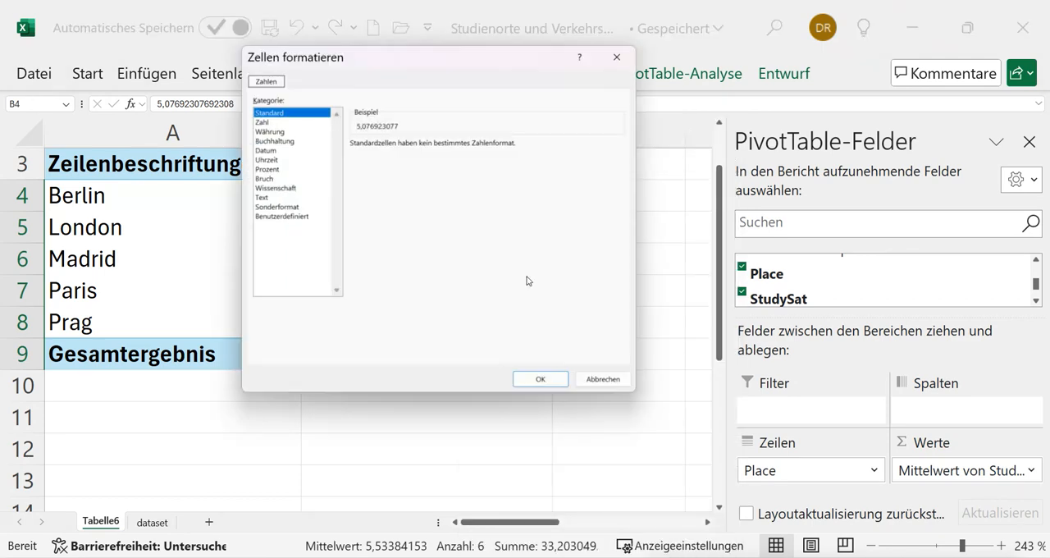
left_click(262, 122)
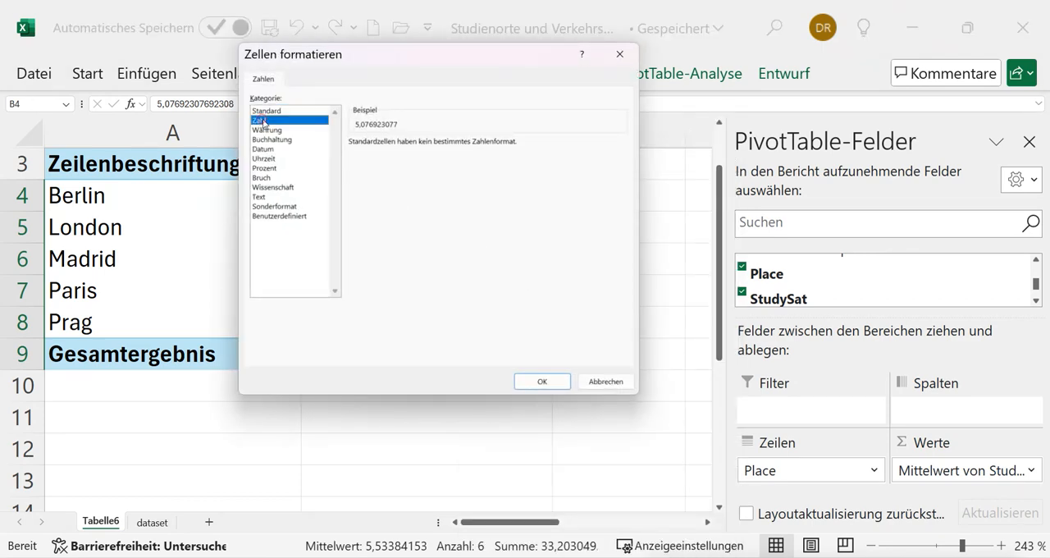
left_click(558, 383)
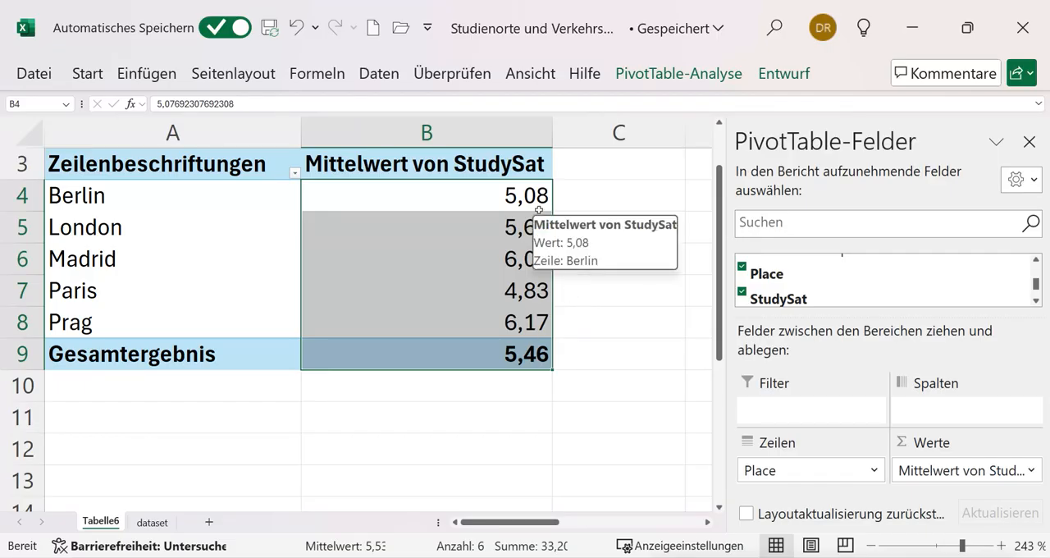
Insert a clustered column chart (Gruppierte Säulen) of mean StudySat by place and shrink it slightly from its lower-left corner
left_click(216, 206)
left_click(220, 267)
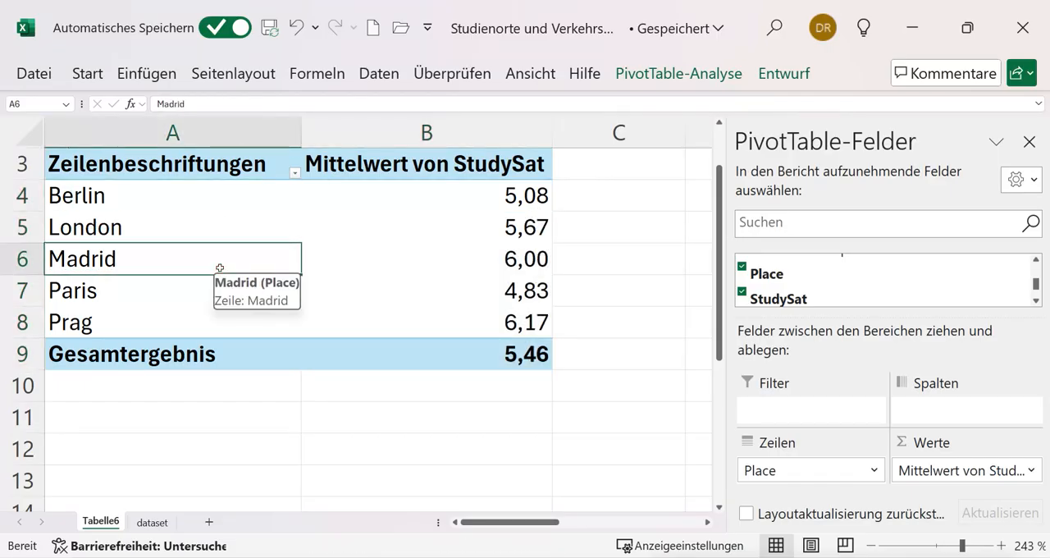
mouse_move(322, 270)
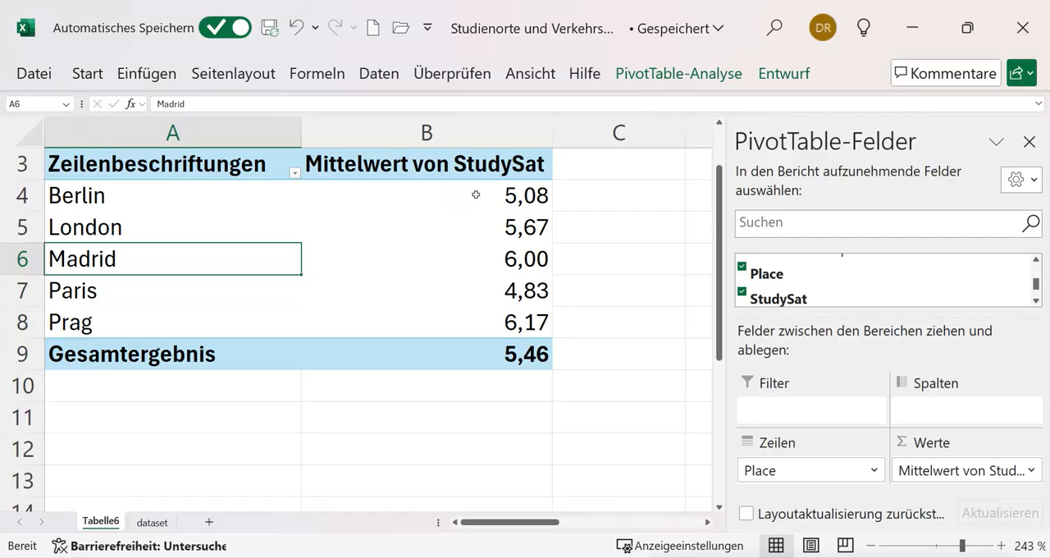
mouse_move(536, 368)
mouse_move(535, 328)
mouse_move(537, 284)
left_click(131, 78)
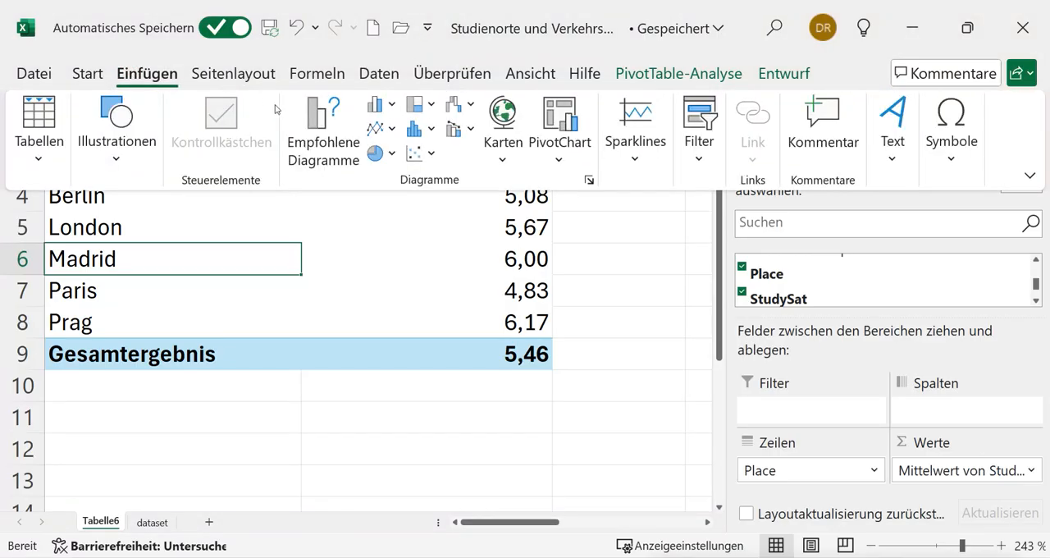
left_click(320, 129)
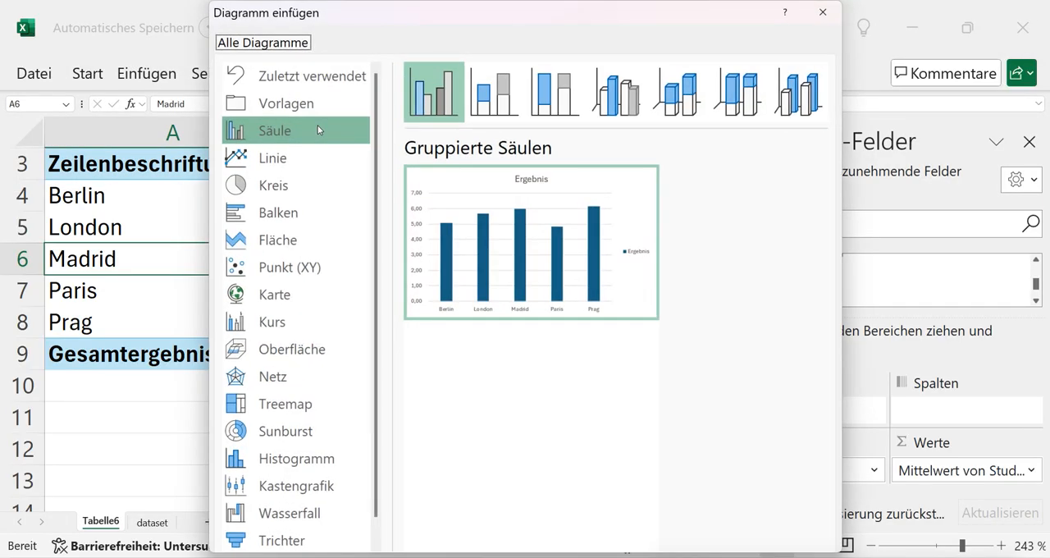
double_click(566, 318)
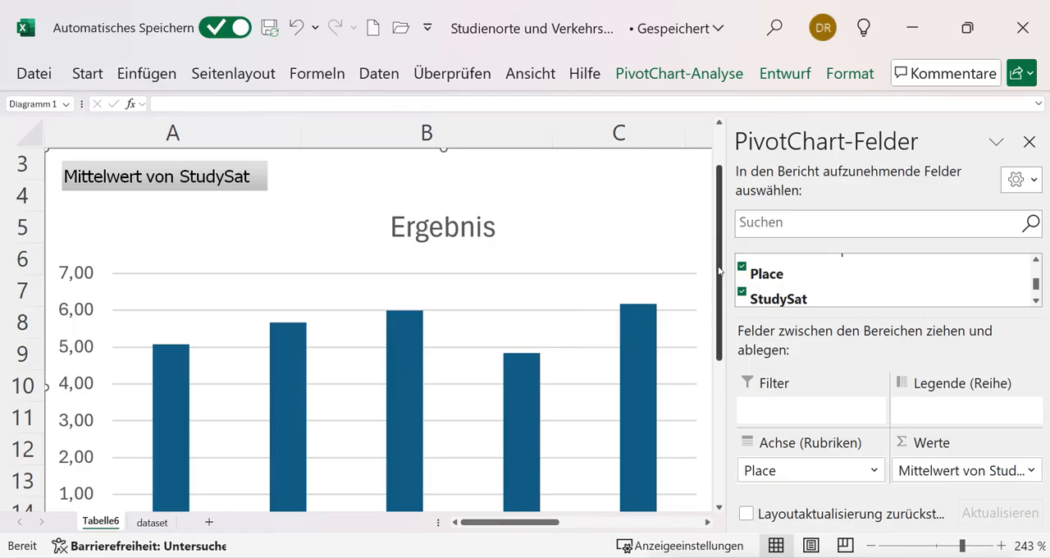
left_click_drag(720, 275, 727, 362)
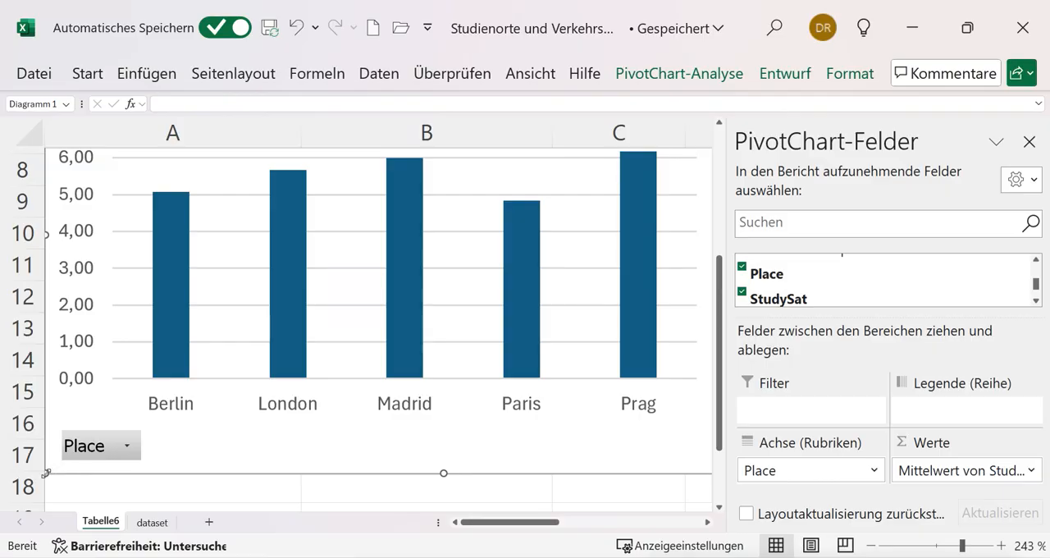
left_click_drag(47, 472, 97, 449)
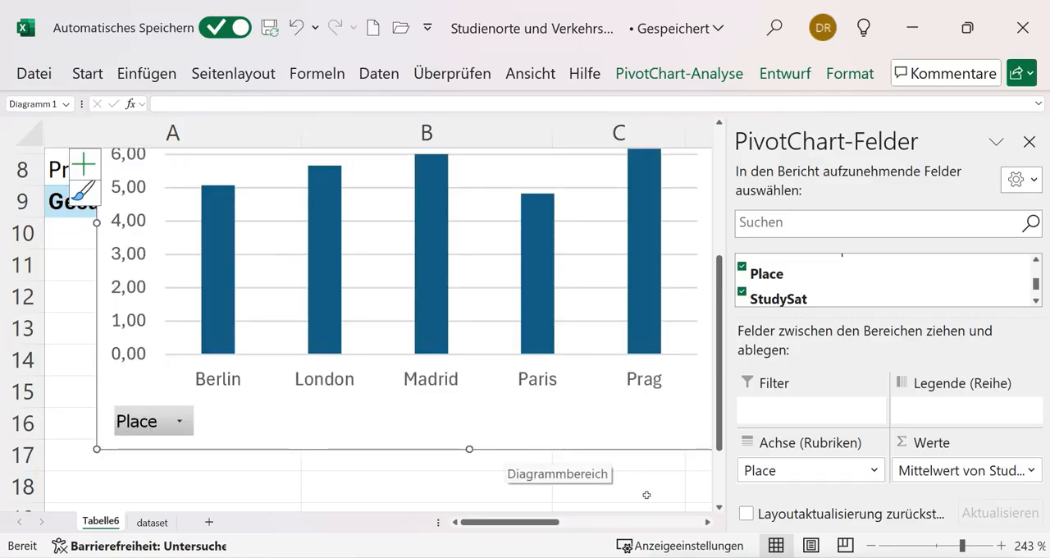
Enlarge the clustered column PivotChart slightly from its lower-right corner
left_click_drag(551, 523, 582, 524)
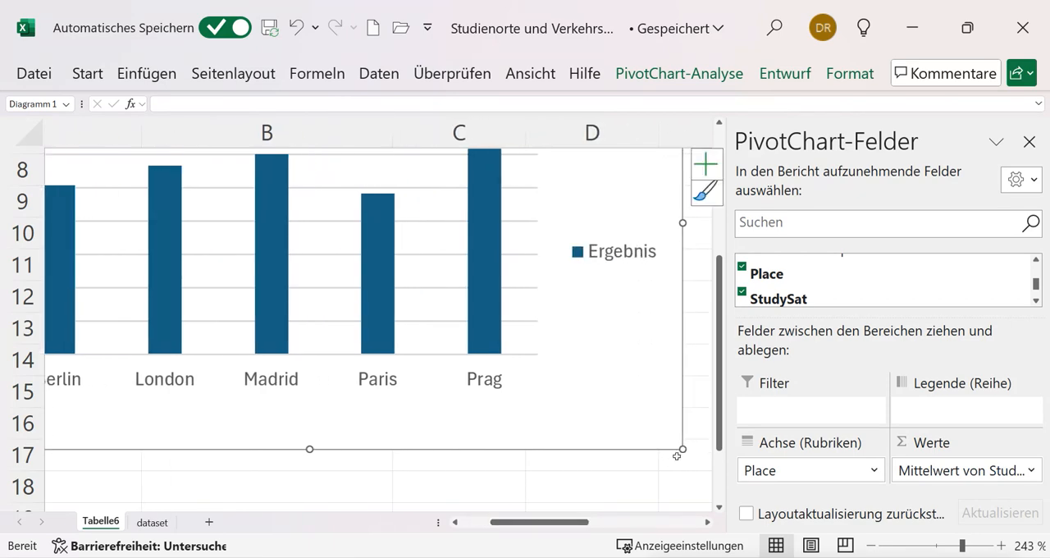
left_click_drag(682, 448, 688, 510)
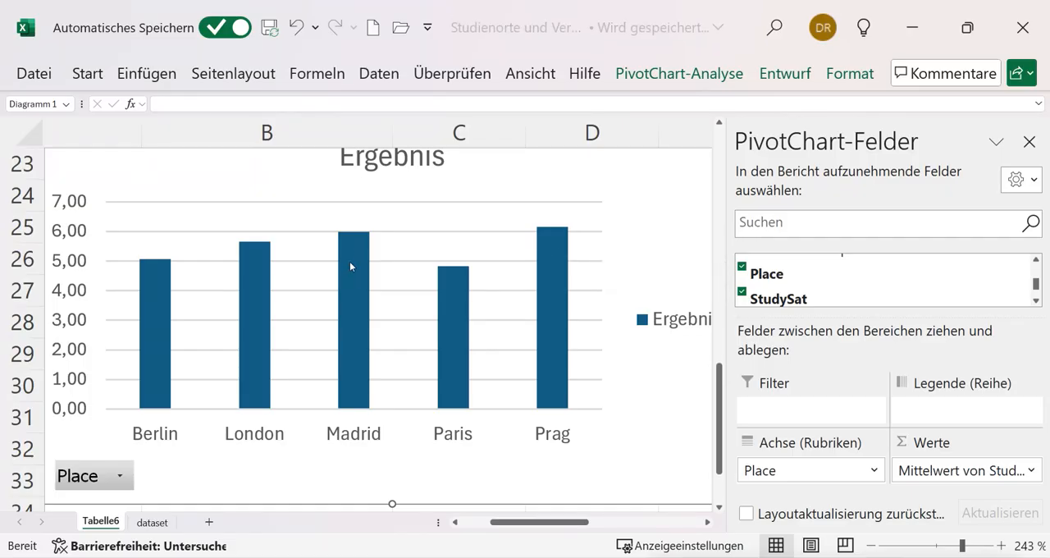
mouse_move(346, 250)
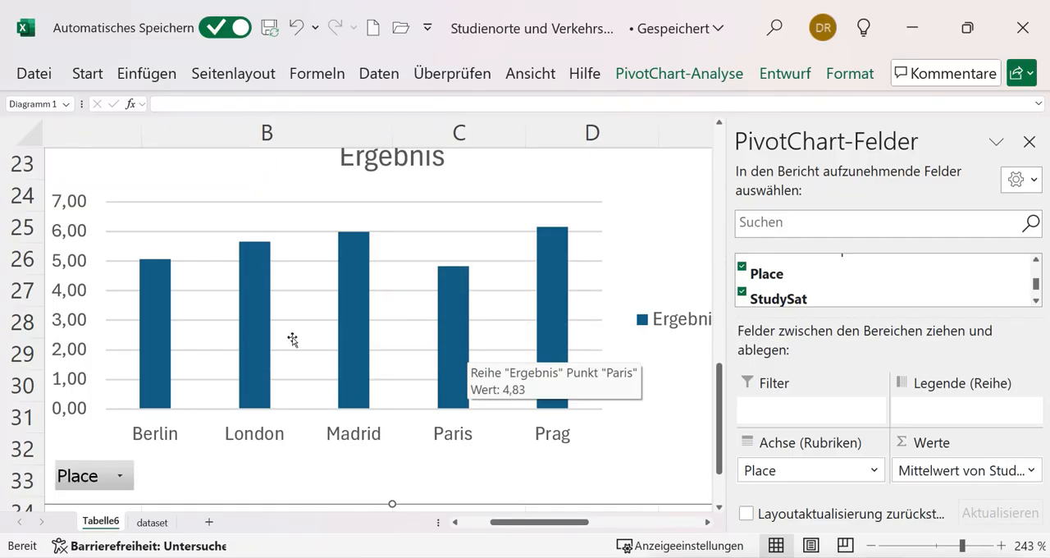
mouse_move(155, 322)
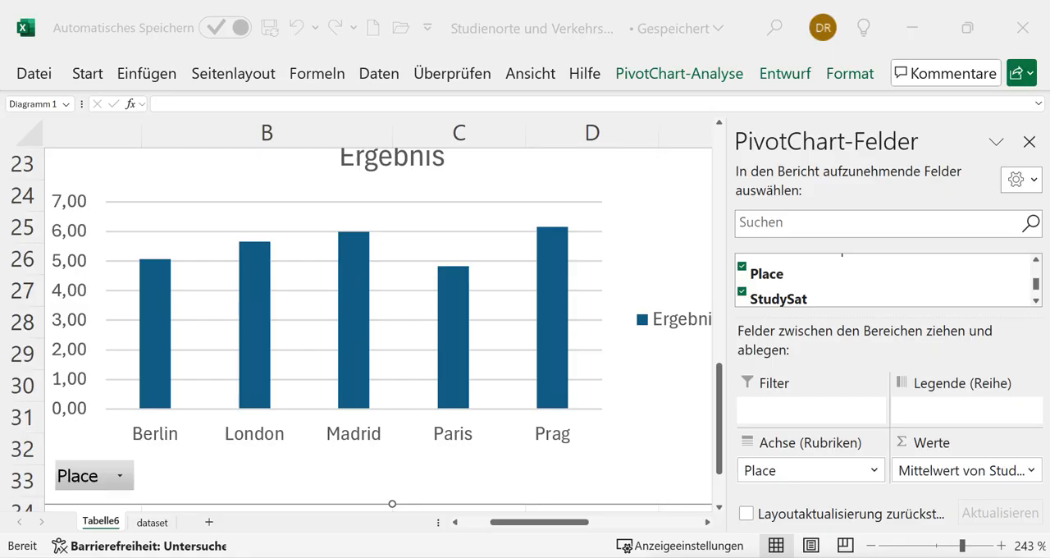
Create an empty PivotTable from the range dataset!$A$1:$E$38 on a new worksheet
key("ctrl+Page_Down")
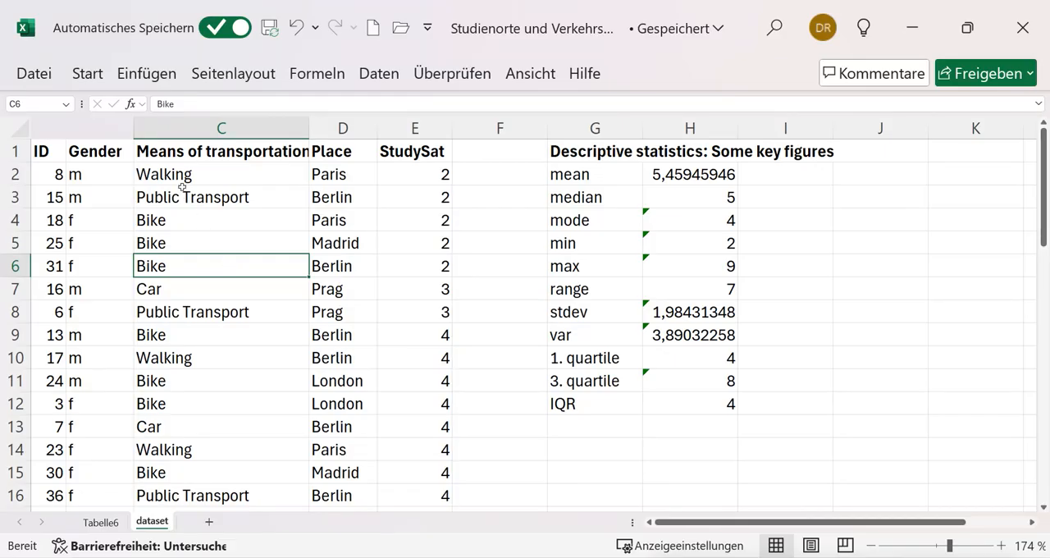
left_click(41, 77)
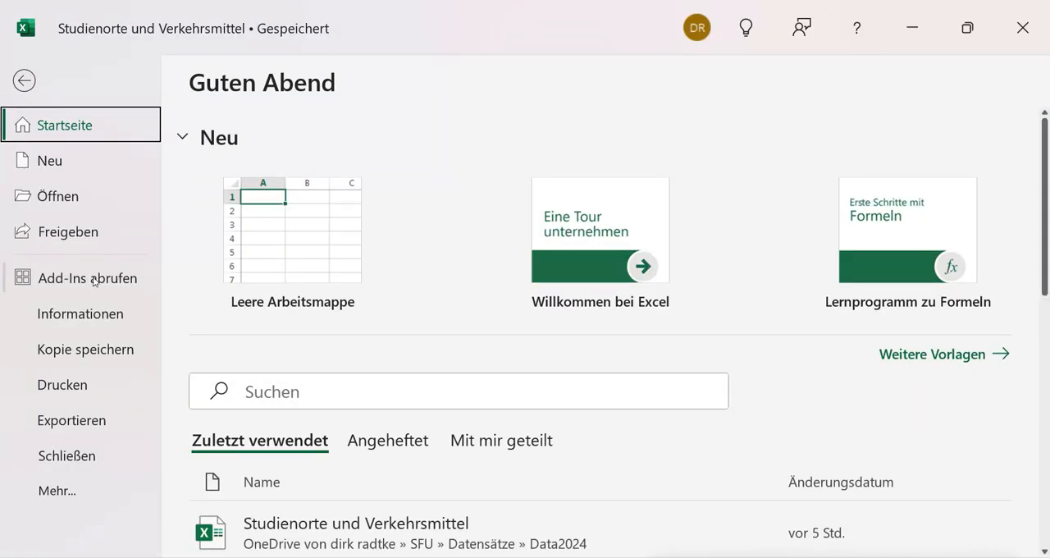
left_click(24, 82)
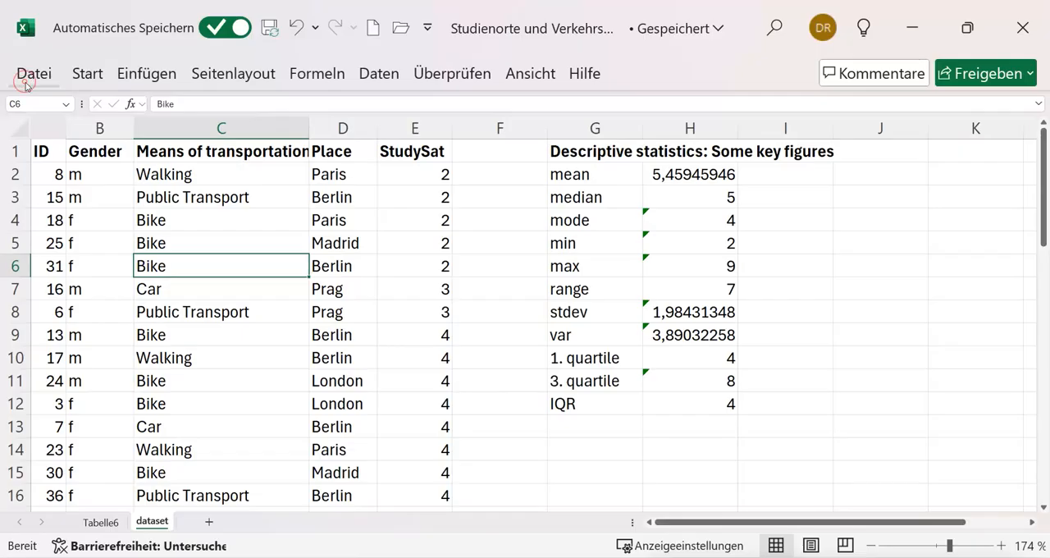
left_click(137, 76)
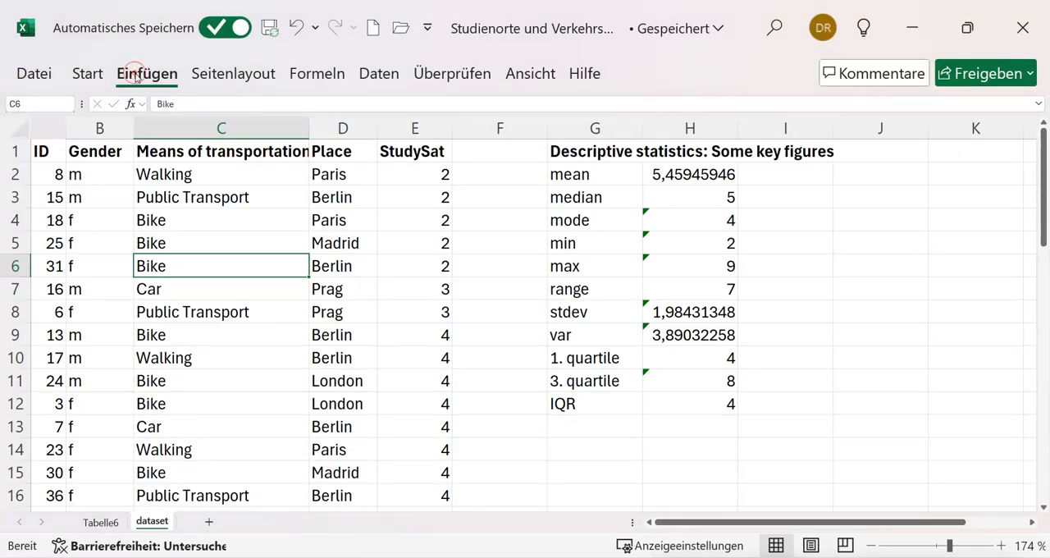
left_click(47, 120)
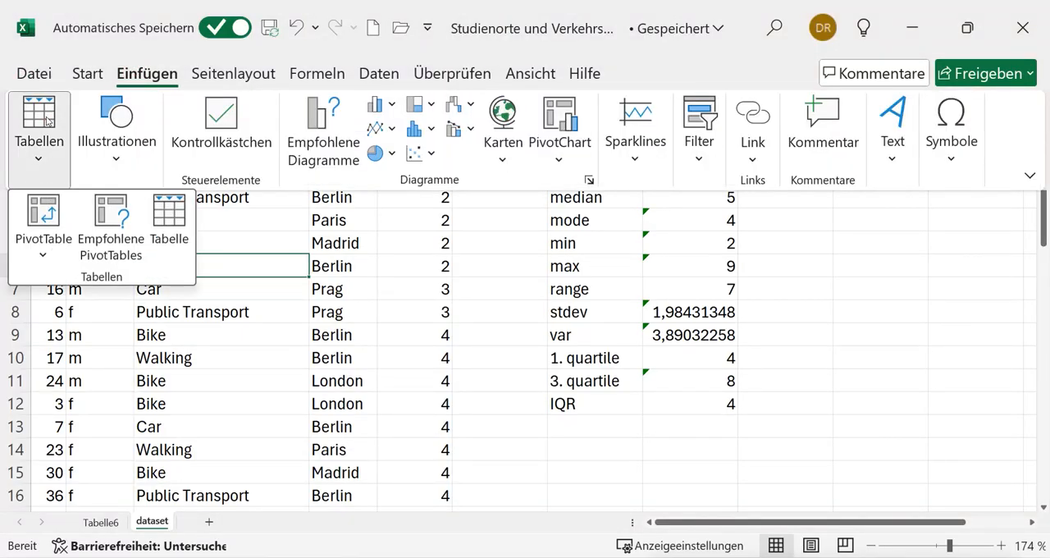
left_click(39, 215)
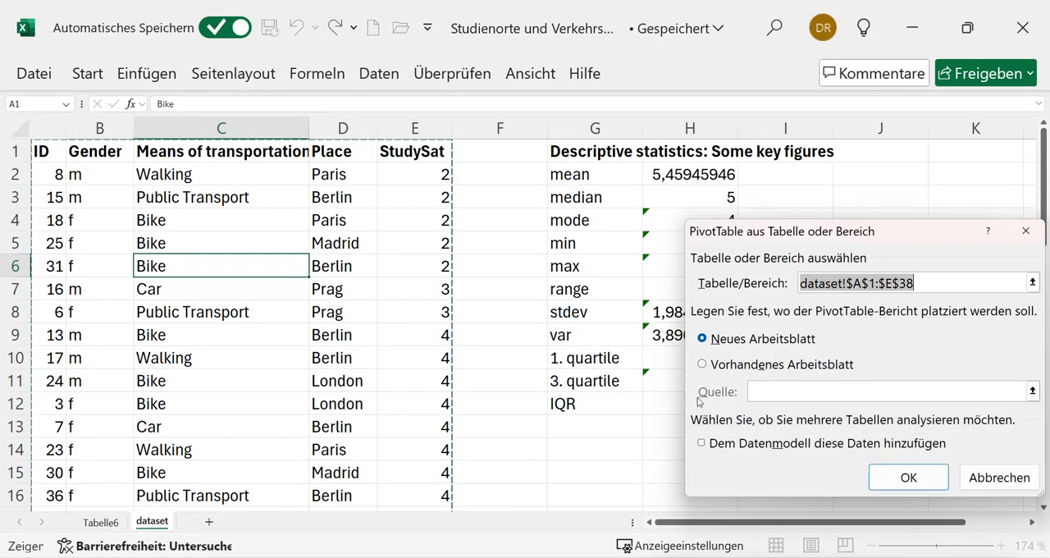
left_click(902, 482)
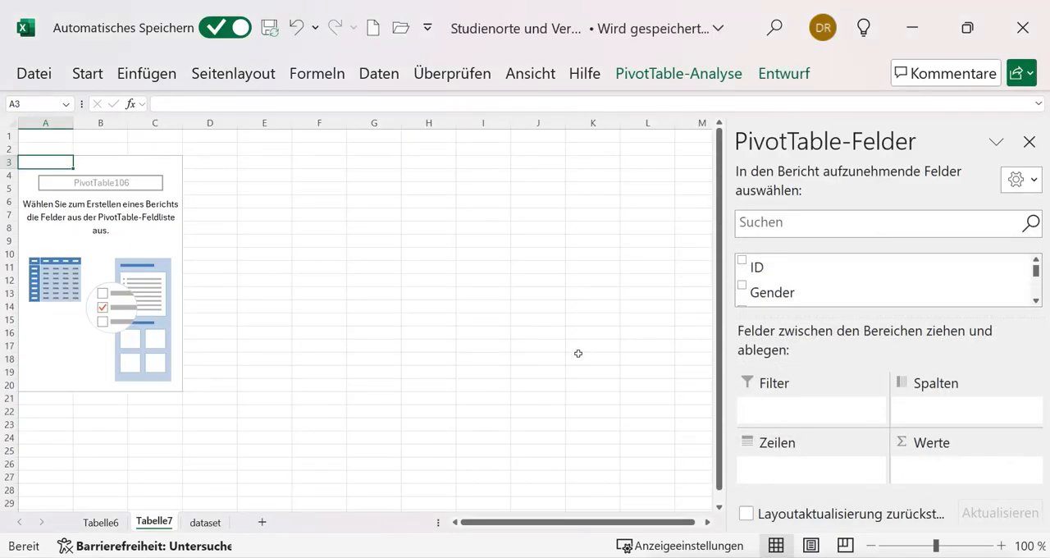
Lay out the new PivotTable with Means of transportation as columns and Place as rows
left_click_drag(1036, 273, 1035, 279)
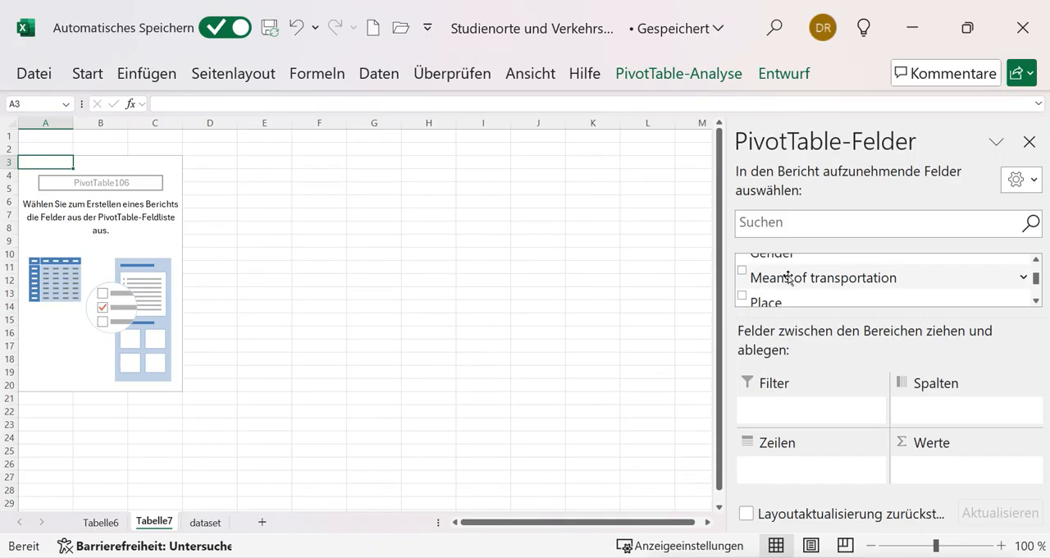
left_click_drag(788, 277, 958, 411)
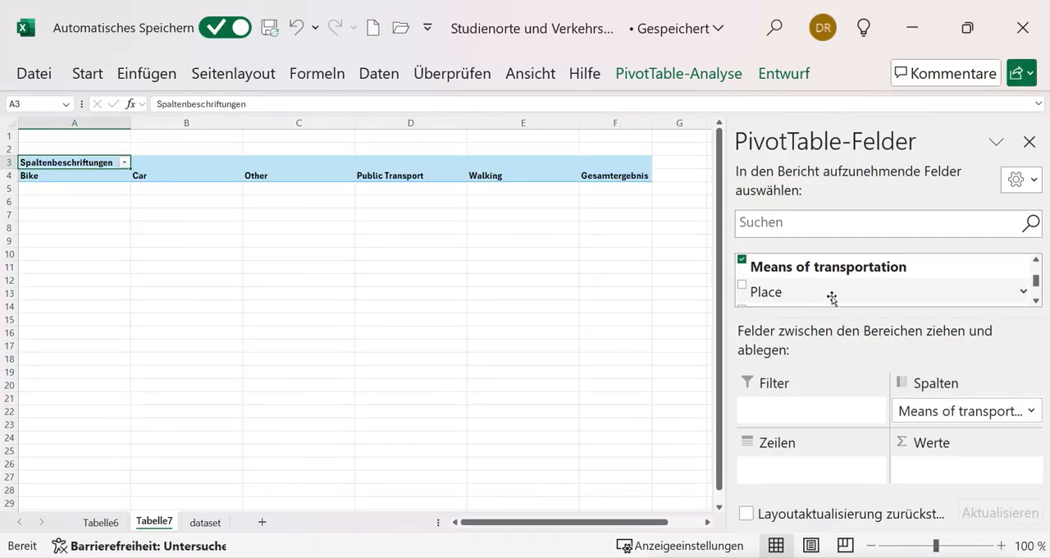
left_click_drag(770, 292, 794, 470)
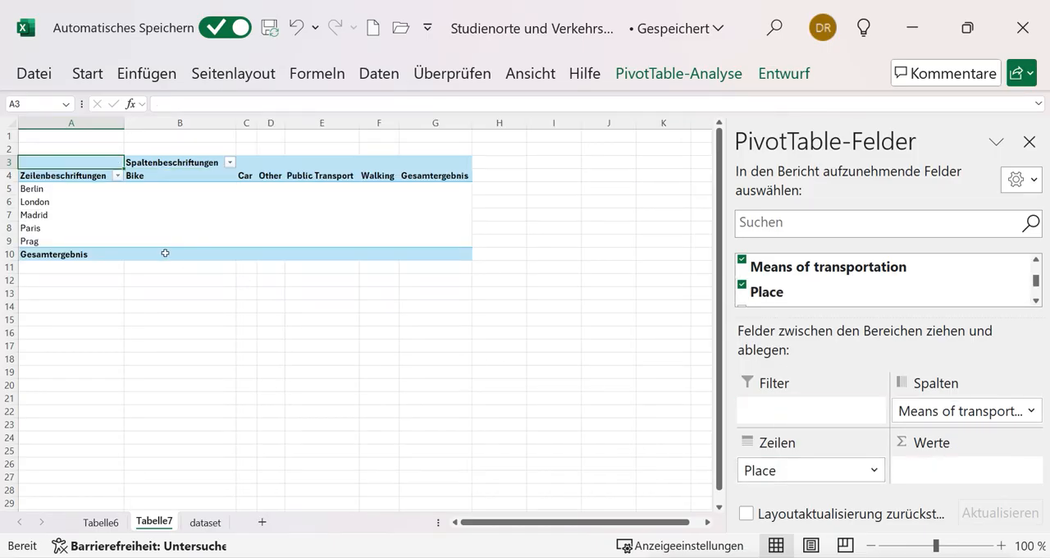
left_click(955, 548)
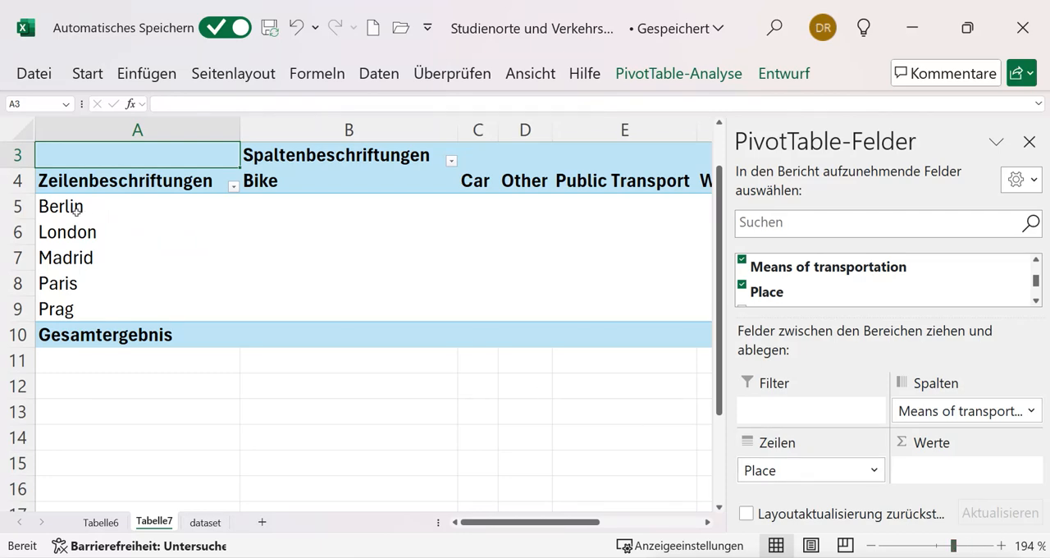
Add Means of transportation as the counted value field and close the PivotTable field list
left_click(271, 209)
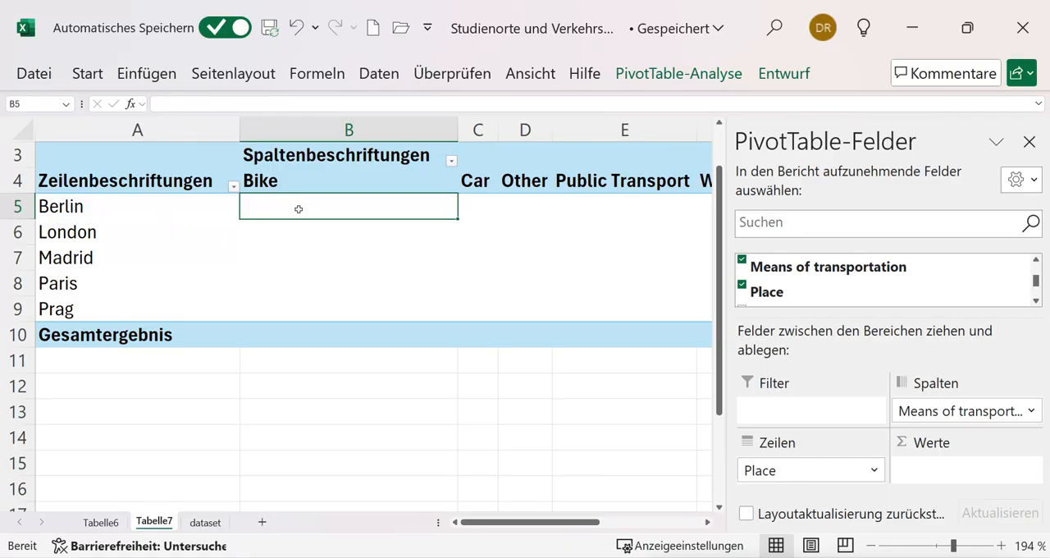
left_click(482, 241)
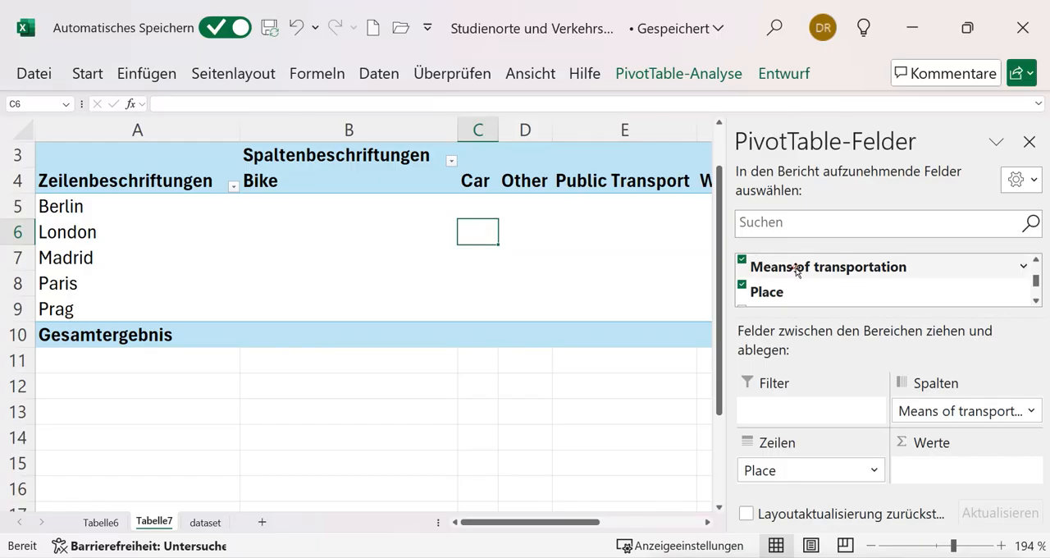
left_click_drag(799, 276, 933, 469)
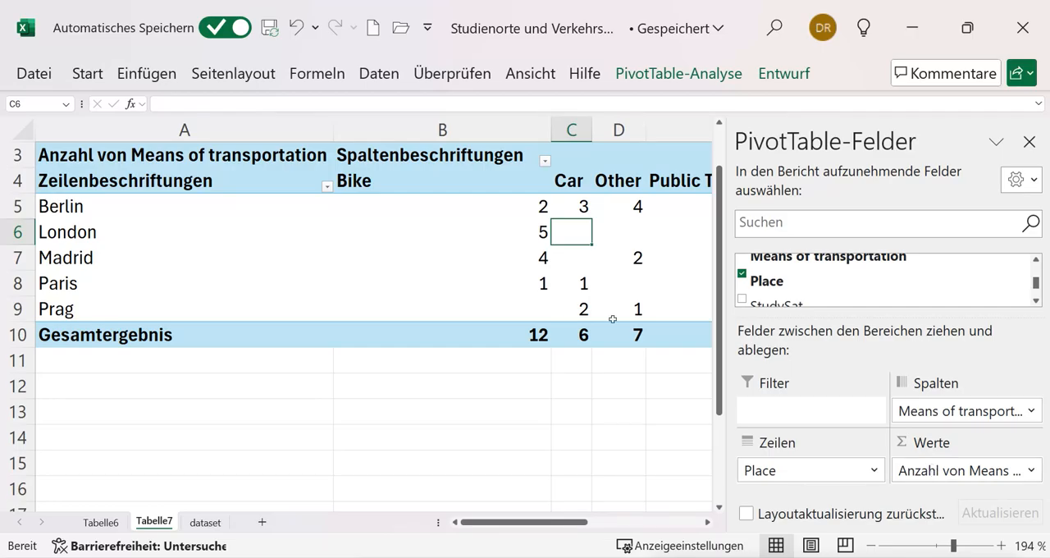
left_click_drag(560, 525, 585, 534)
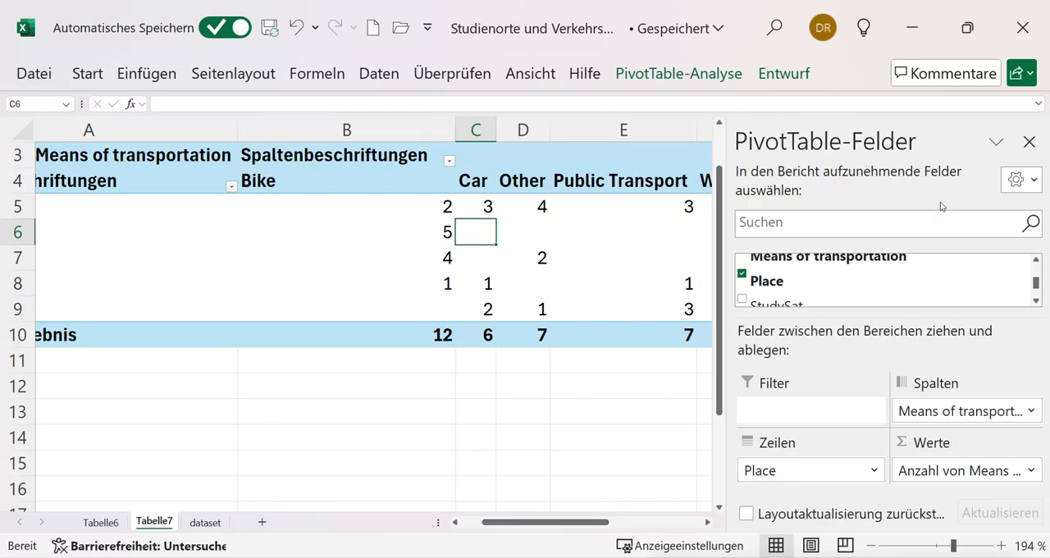
left_click(1028, 141)
scroll(695, 301, "left", 3)
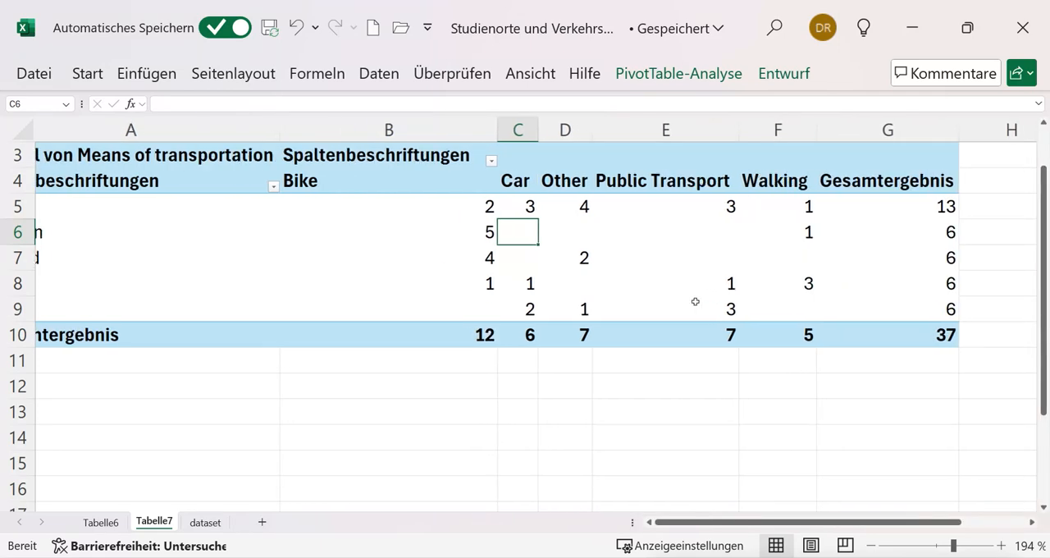
scroll(694, 302, "left", 2)
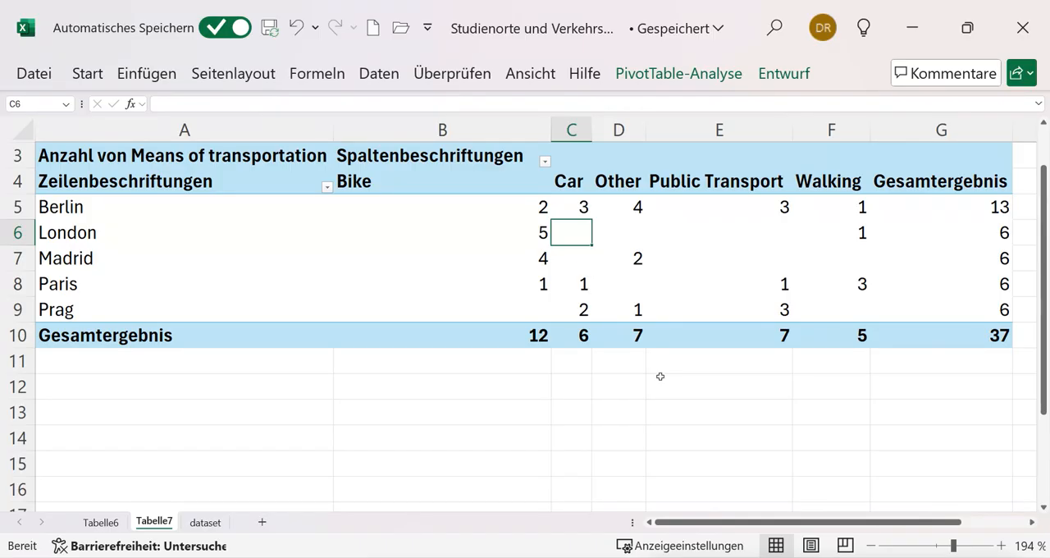
Compare the chart on Tabelle6 with the transport cross table on Tabelle7 and examine the counts by place, especially Bike in Berlin and Paris
left_click(105, 522)
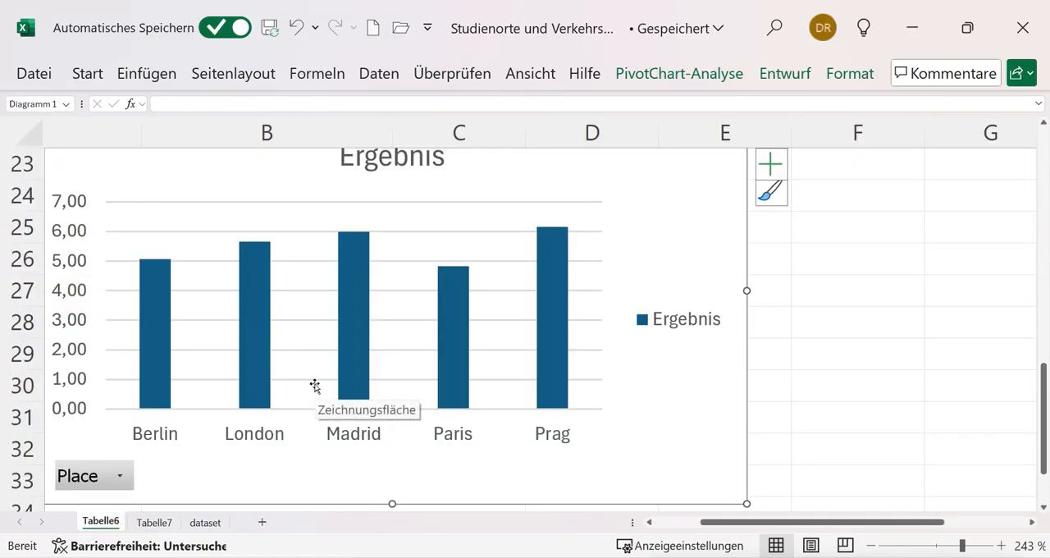
left_click(154, 522)
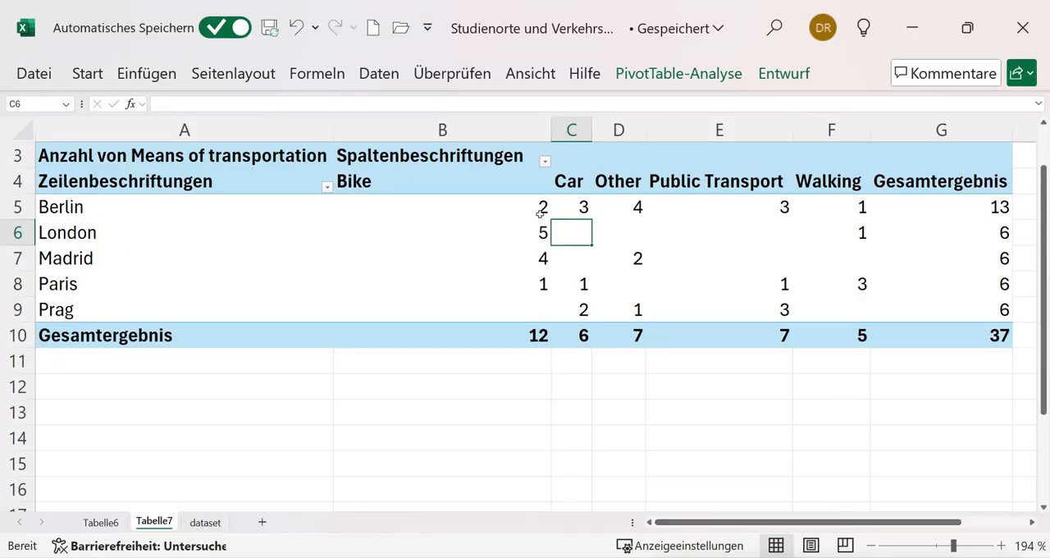
mouse_move(540, 213)
mouse_move(1006, 209)
mouse_move(539, 289)
left_click(514, 210)
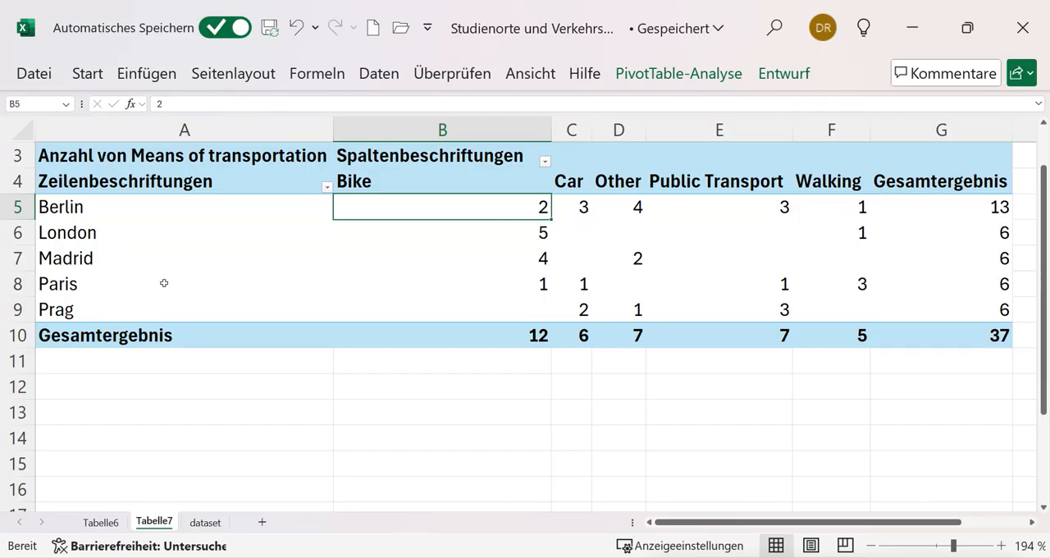
left_click(68, 283)
left_click(517, 286)
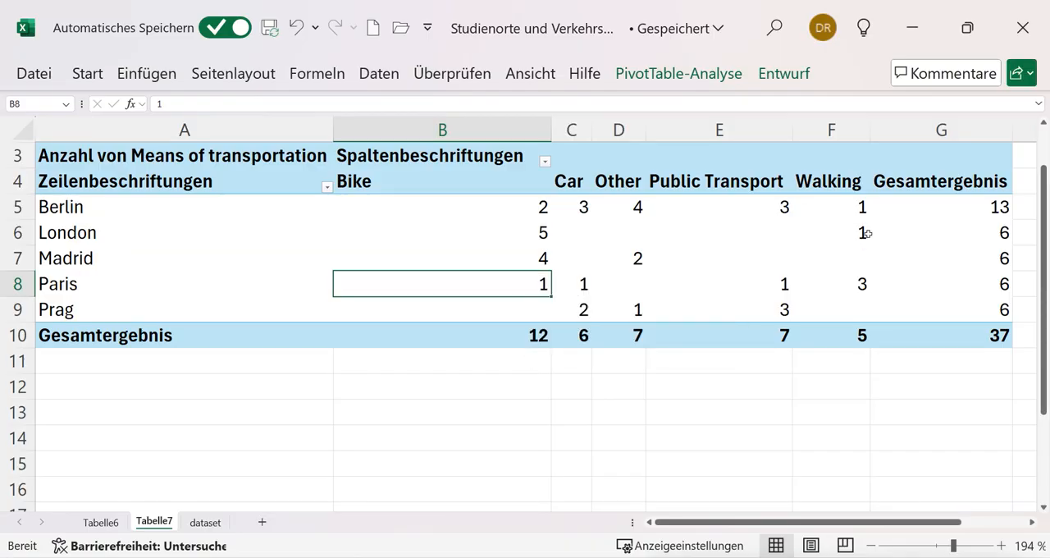
left_click(672, 235)
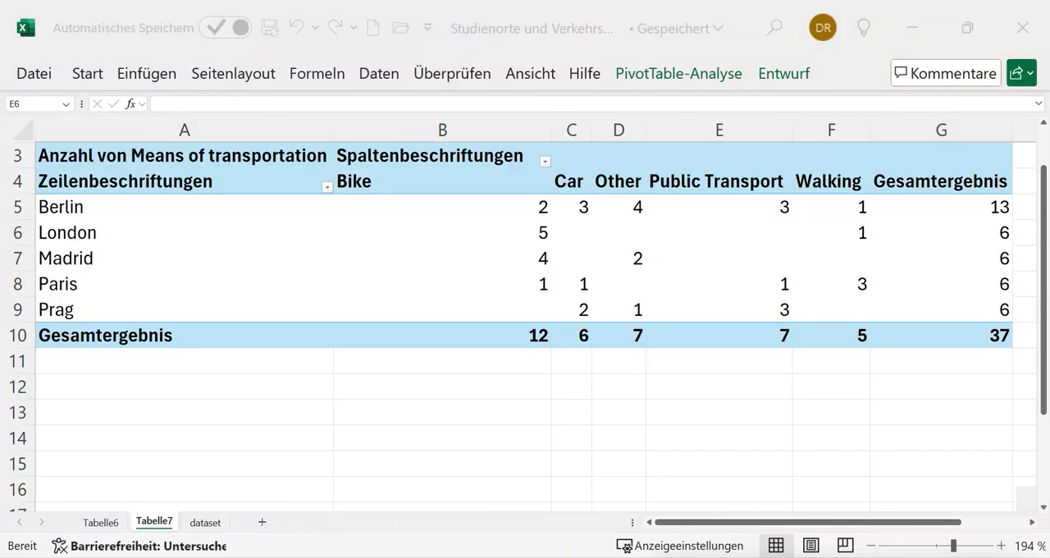
Show the field list (Feldliste) for the transport PivotTable again
left_click(694, 75)
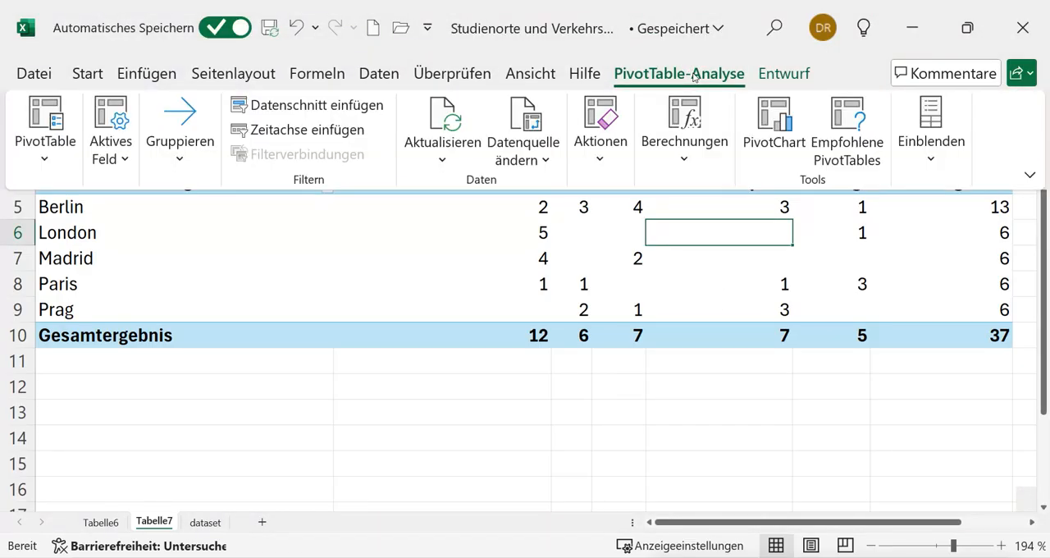
left_click(935, 162)
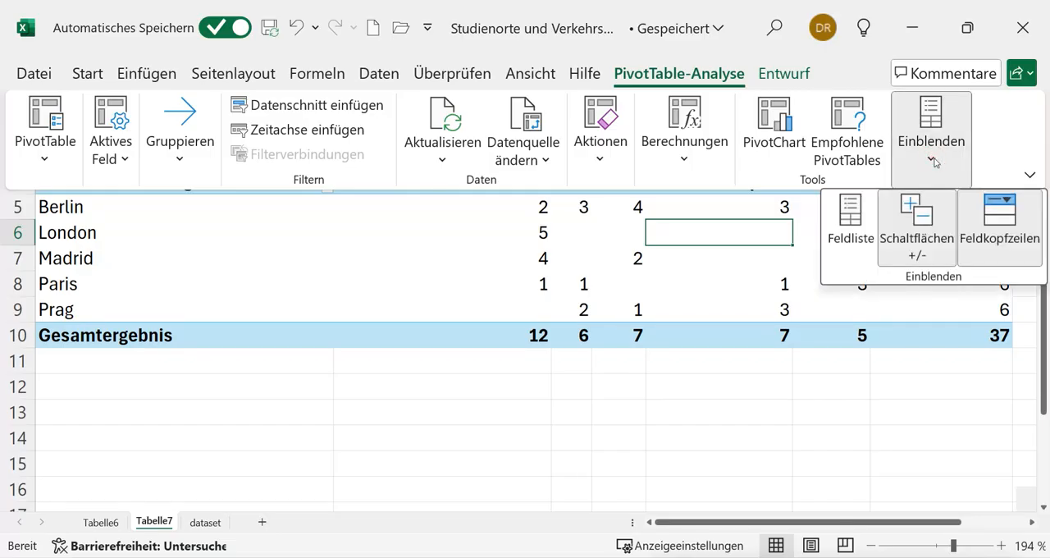
left_click(851, 212)
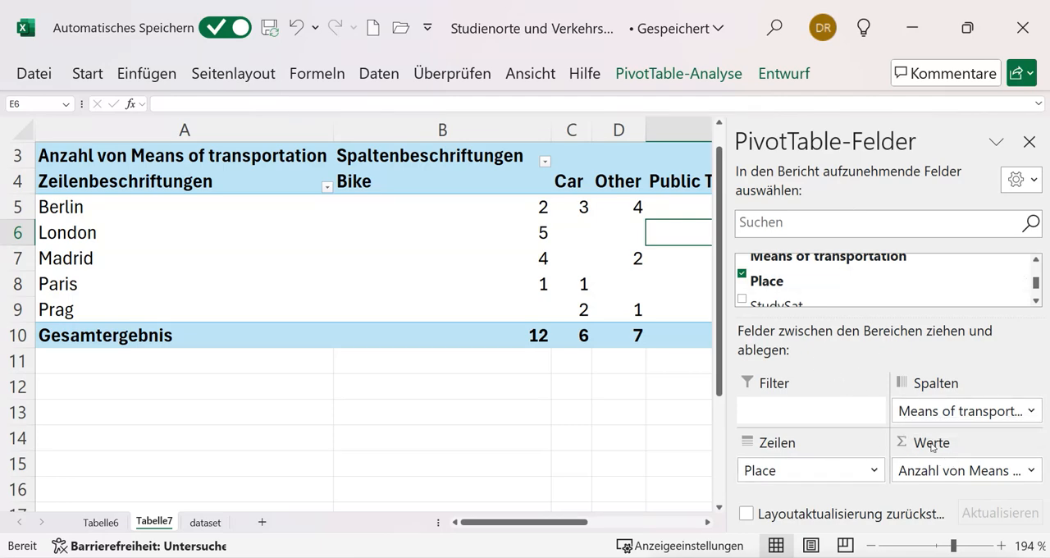
Show the count of Means of transportation as % des Zeilengesamtergebnisses in its value field settings and close the PivotTable field list
left_click(1033, 472)
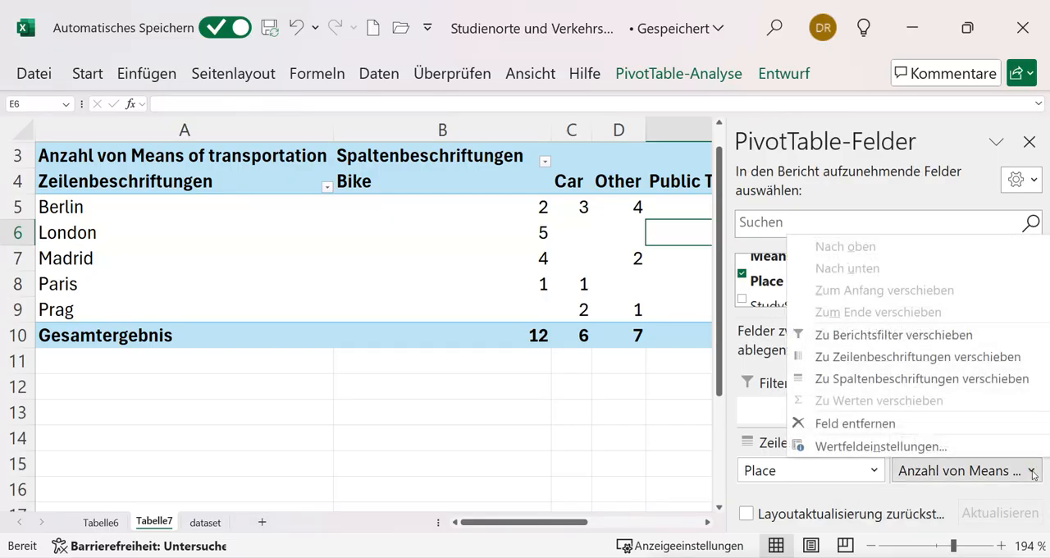
left_click(959, 451)
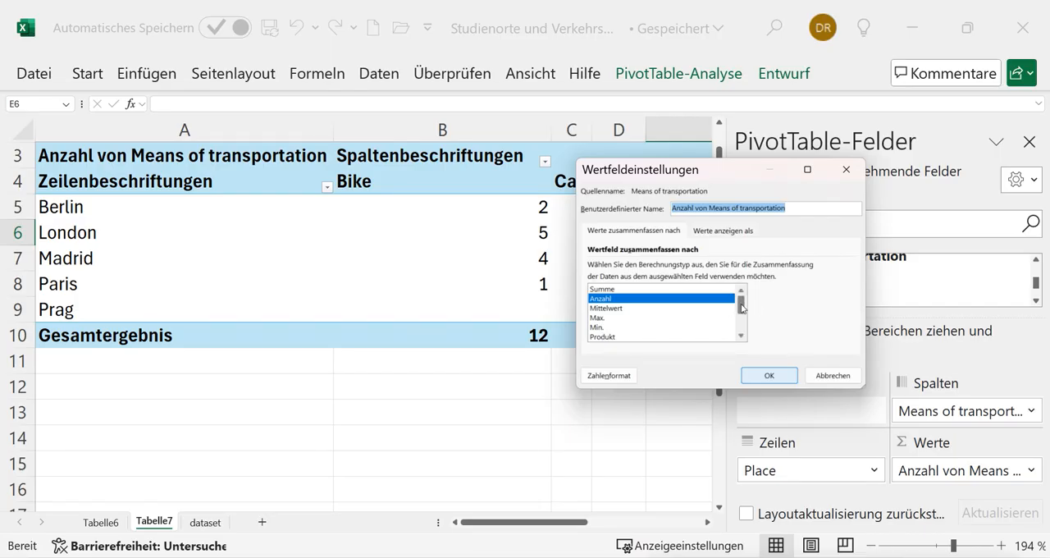
left_click_drag(742, 307, 741, 323)
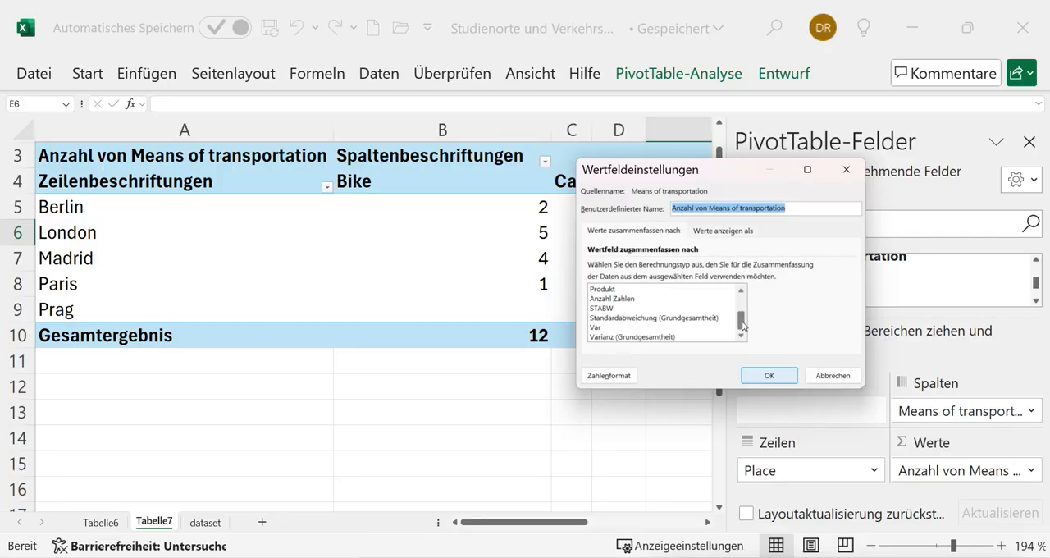
left_click_drag(742, 325, 738, 295)
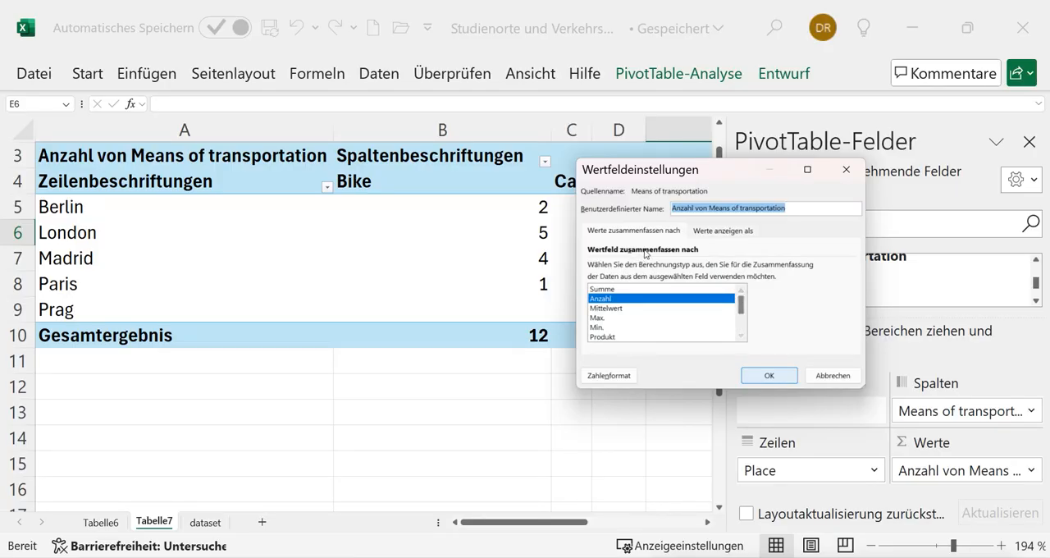
left_click(715, 232)
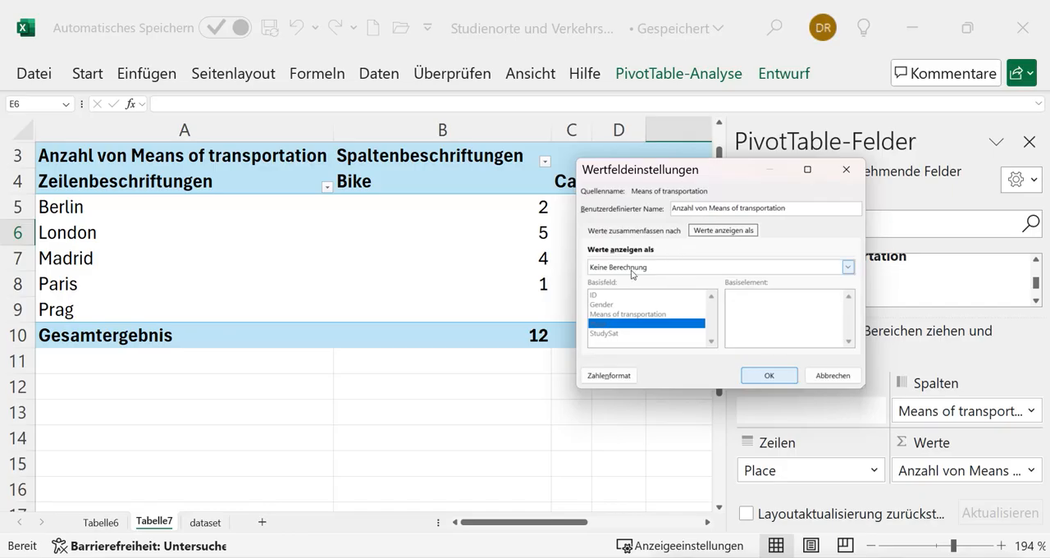
left_click(848, 267)
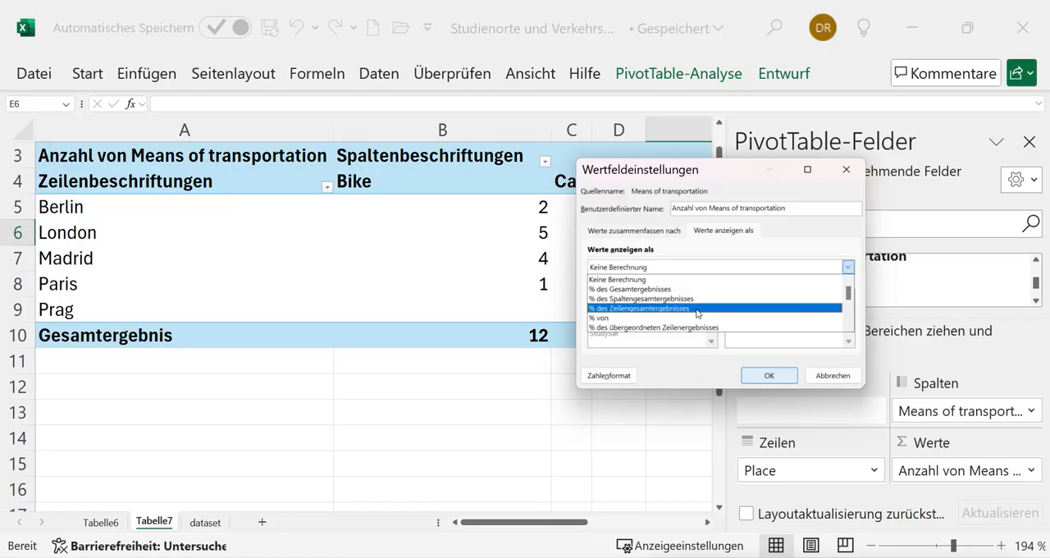
left_click(651, 310)
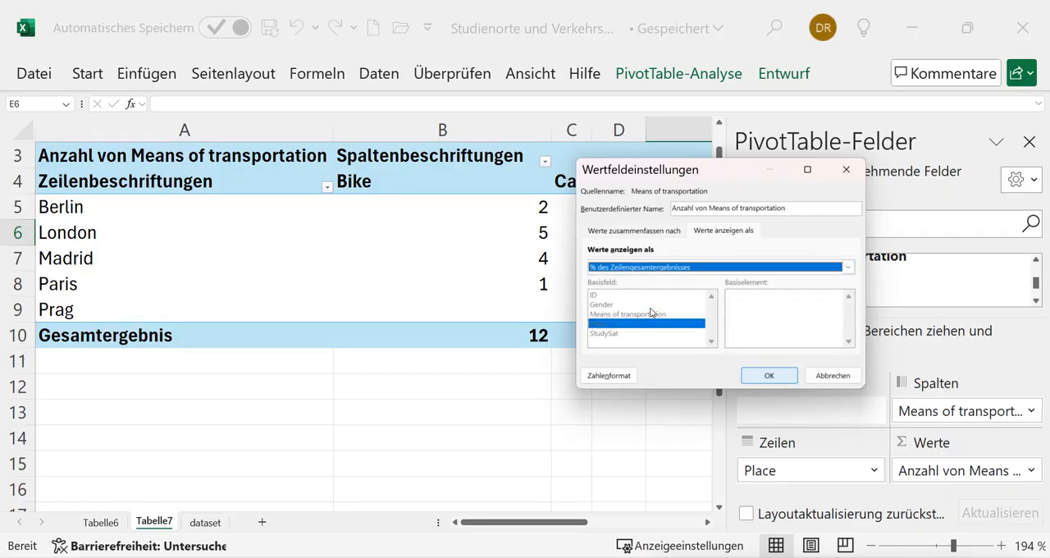
left_click(758, 374)
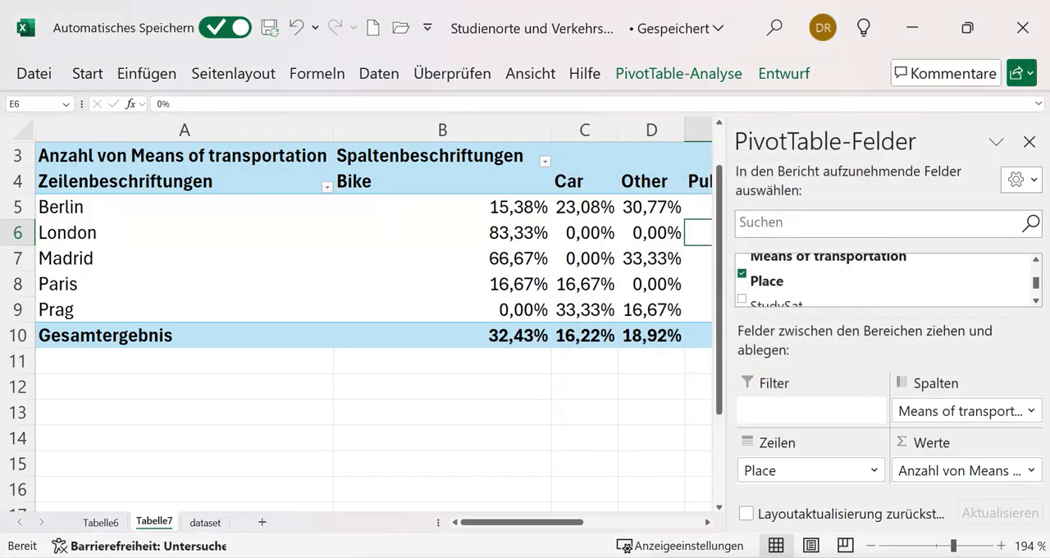
left_click(1028, 142)
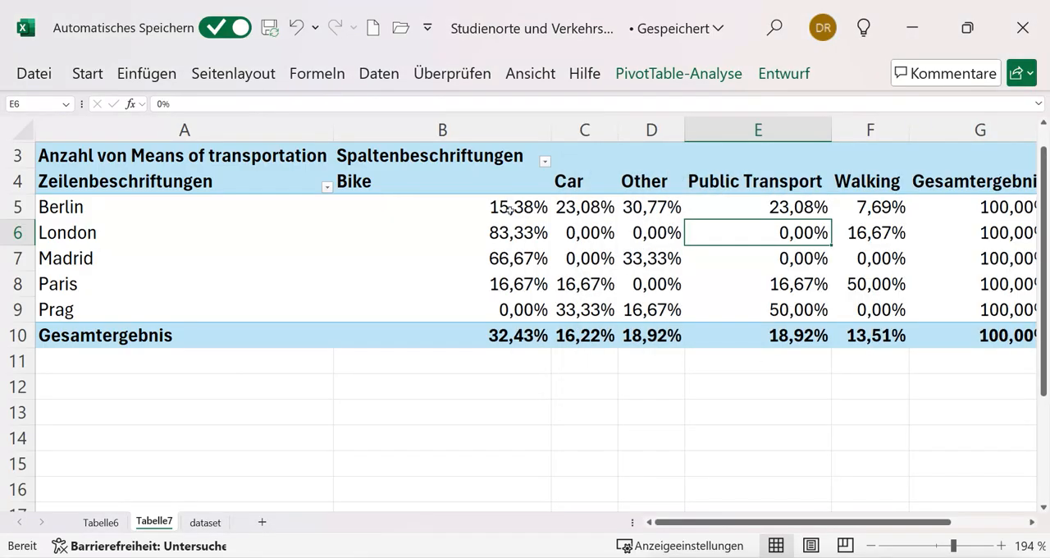
Examine the row percentages by place, especially Bike in Berlin, Paris and London, and Car and Public Transport in Prag
mouse_move(1009, 207)
mouse_move(535, 205)
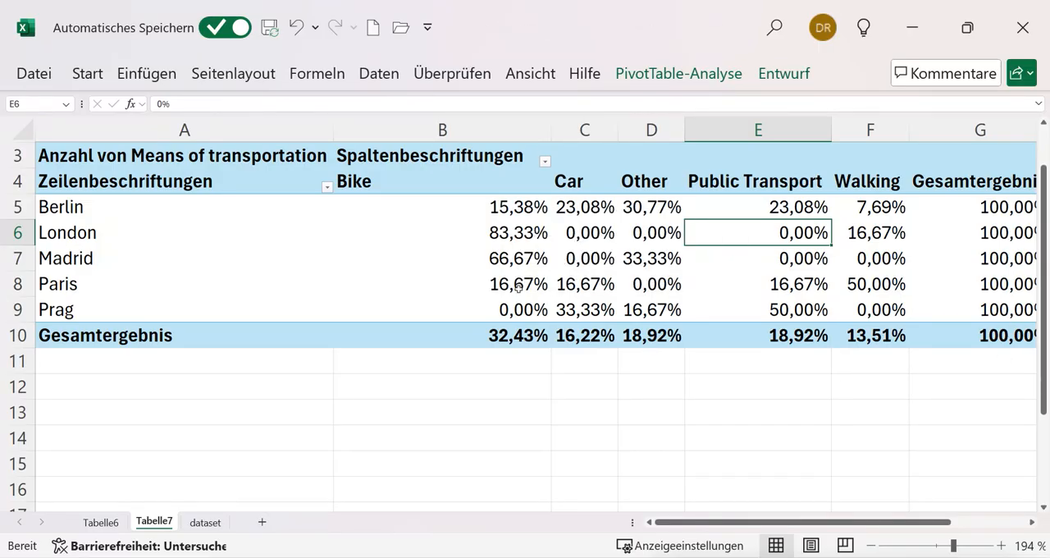
mouse_move(518, 287)
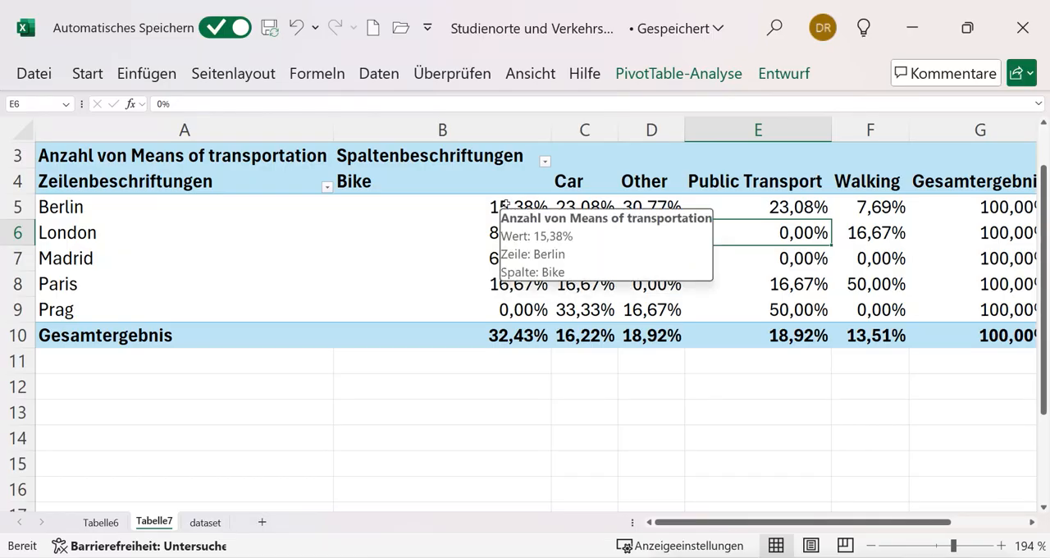
left_click(512, 283)
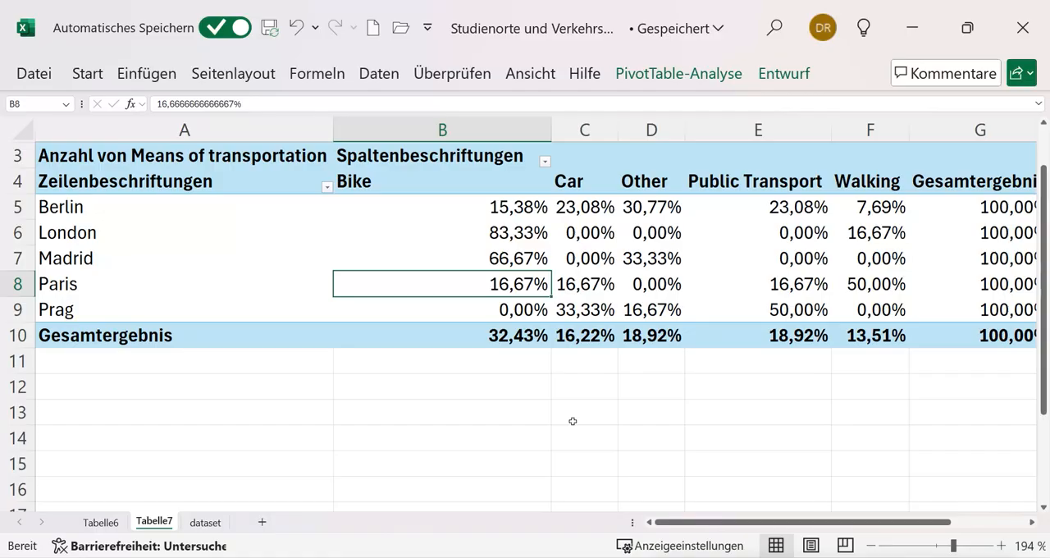
left_click(590, 312)
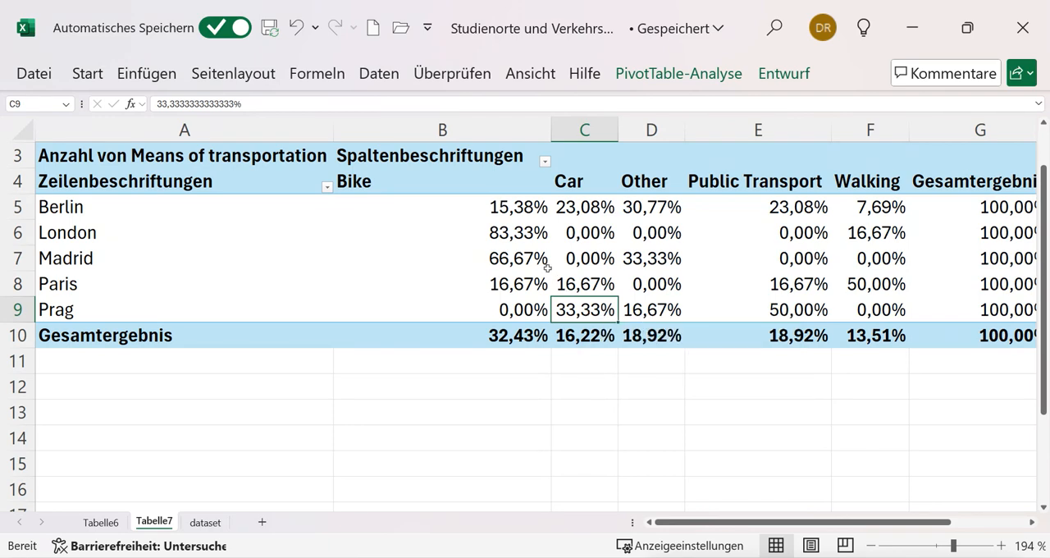
left_click(517, 235)
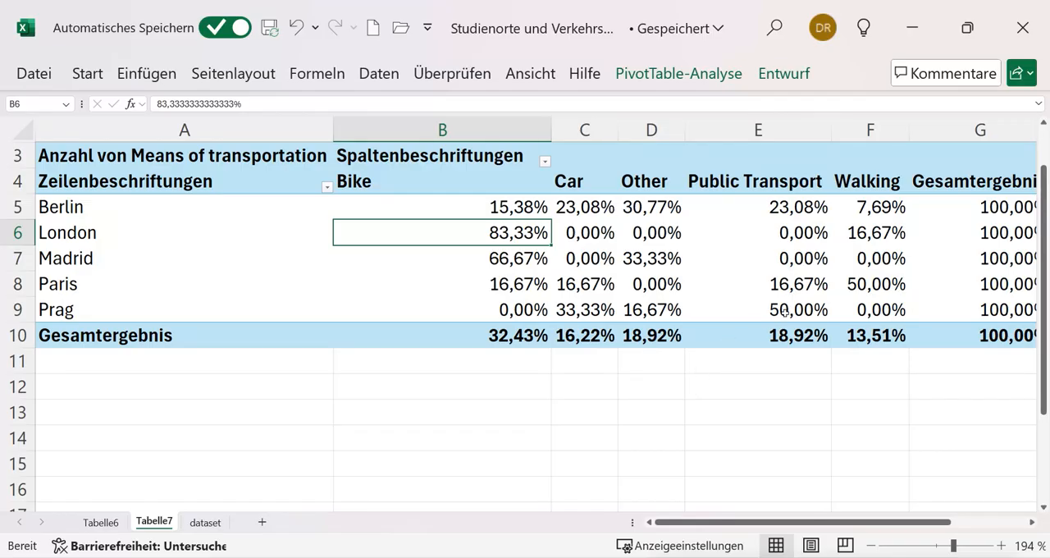
left_click(783, 311)
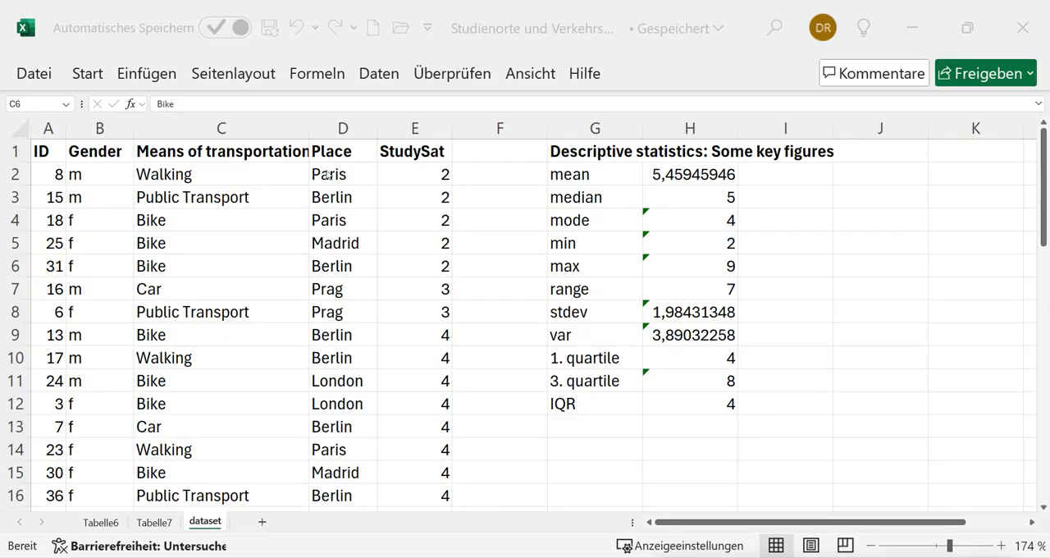
Return to the transport cross table on Tabelle7, review Berlin's percentages, and go back to the dataset sheet
left_click(152, 529)
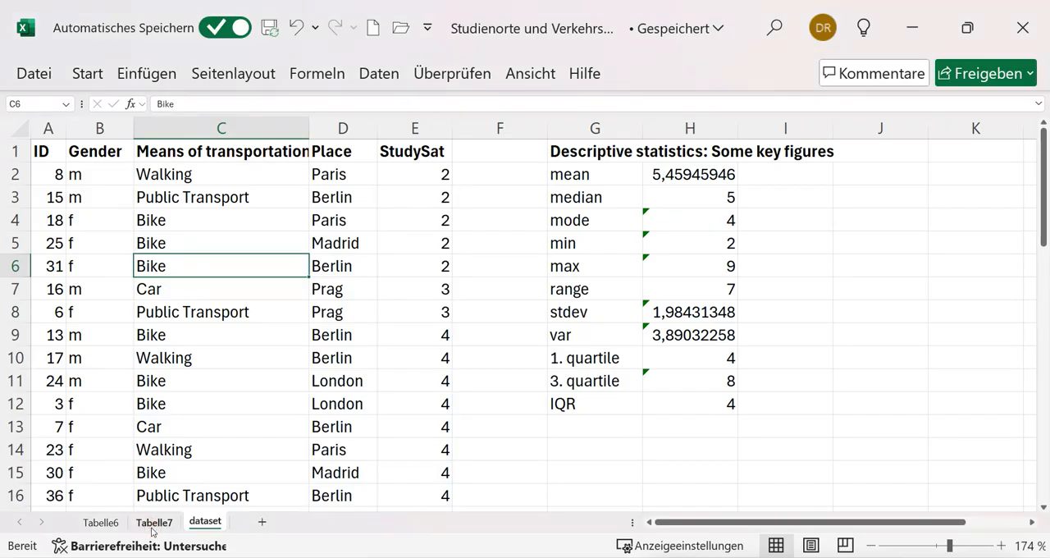
left_click(153, 526)
scroll(378, 470, "up", 1)
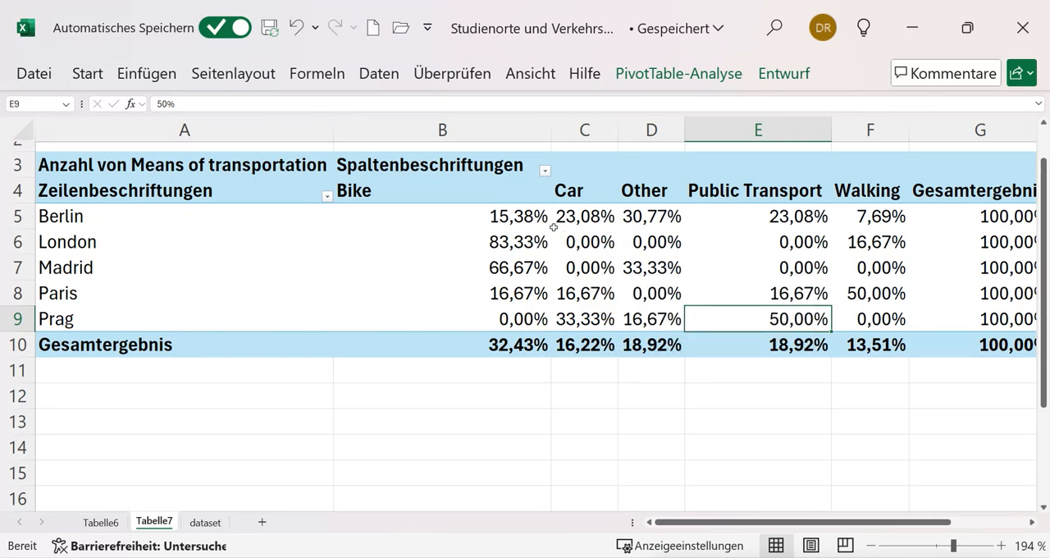
mouse_move(498, 221)
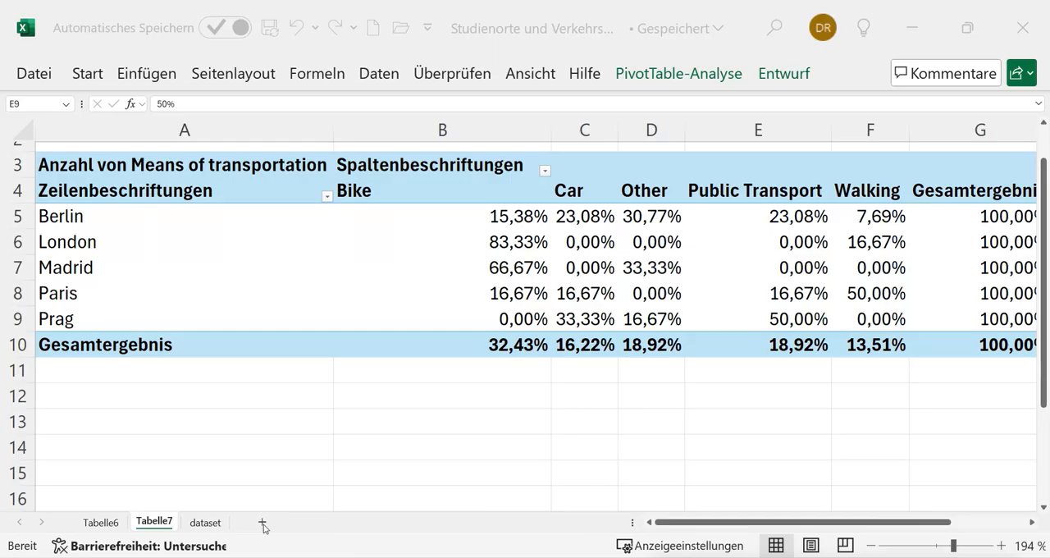
left_click(206, 521)
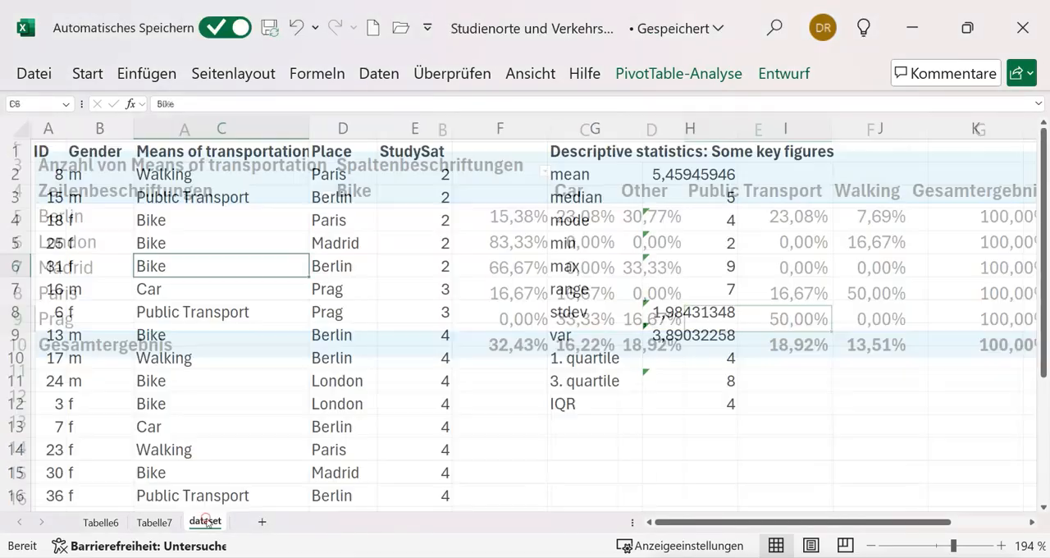